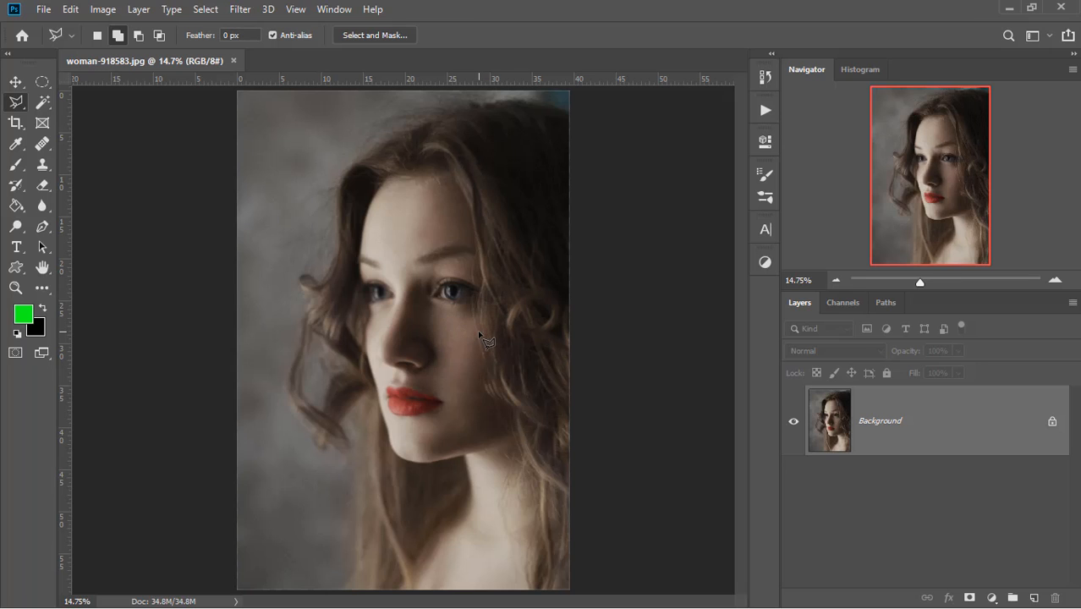
- Examine the noise on the portrait's skin around the eyes, nose, lips and chin at 50% magnification
{"action": "scroll", "coordinate": [479, 335], "scroll_direction": "up", "scroll_amount": 4}
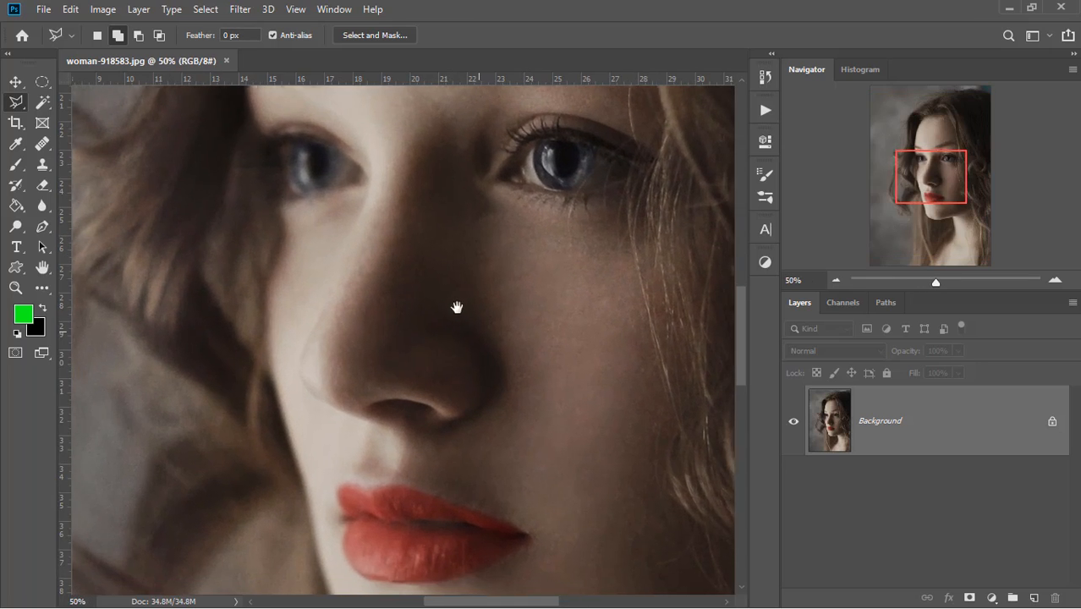
{"action": "left_click_drag", "start_coordinate": [457, 307], "coordinate": [427, 279]}
{"action": "left_click_drag", "start_coordinate": [536, 364], "coordinate": [469, 329]}
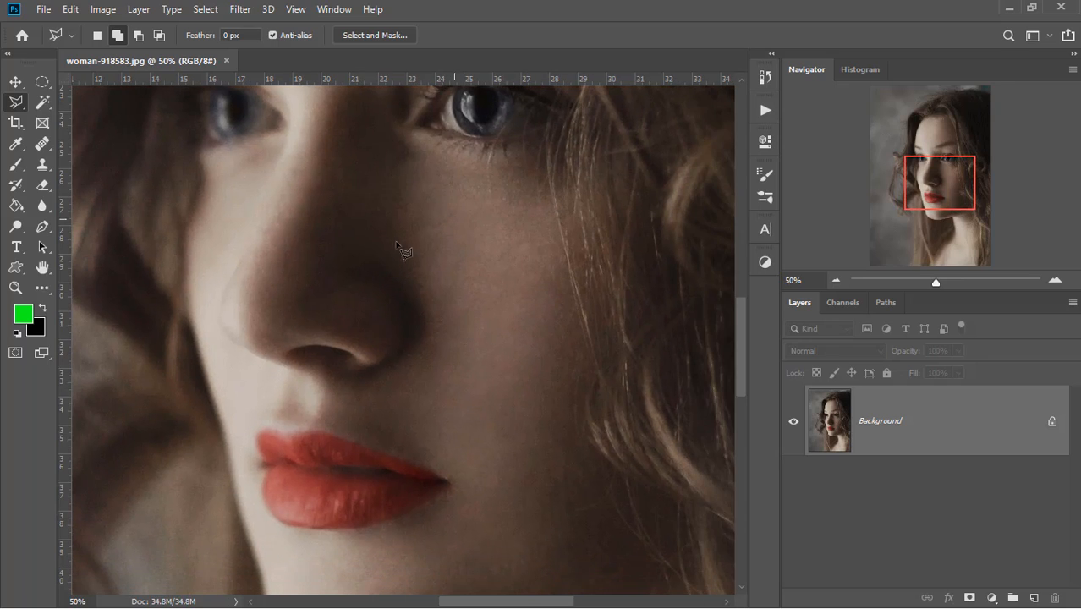
{"action": "left_click_drag", "start_coordinate": [483, 474], "coordinate": [424, 375]}
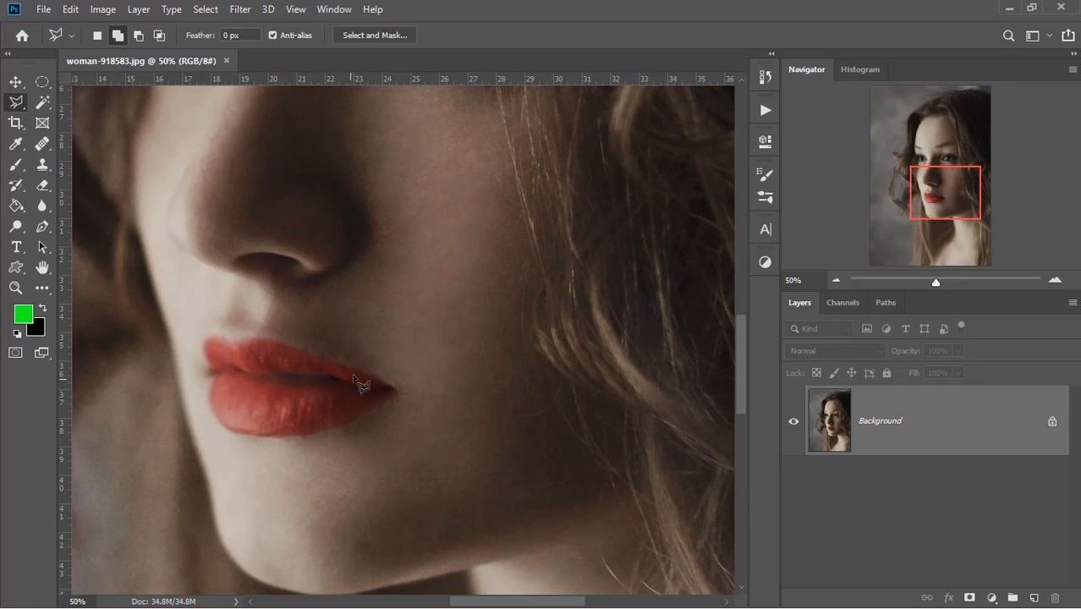
{"action": "left_click_drag", "start_coordinate": [471, 433], "coordinate": [428, 220]}
{"action": "key", "text": "ctrl+0"}
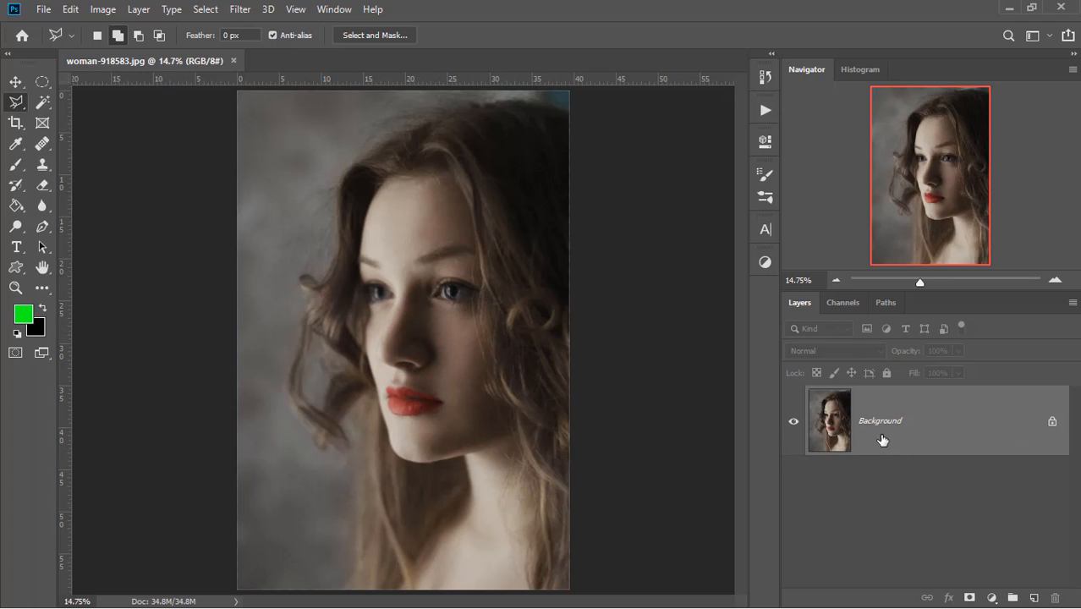
- Duplicate the Background layer as "reduced noise ver" and hide the original Background layer
{"action": "key", "text": "ctrl+j"}
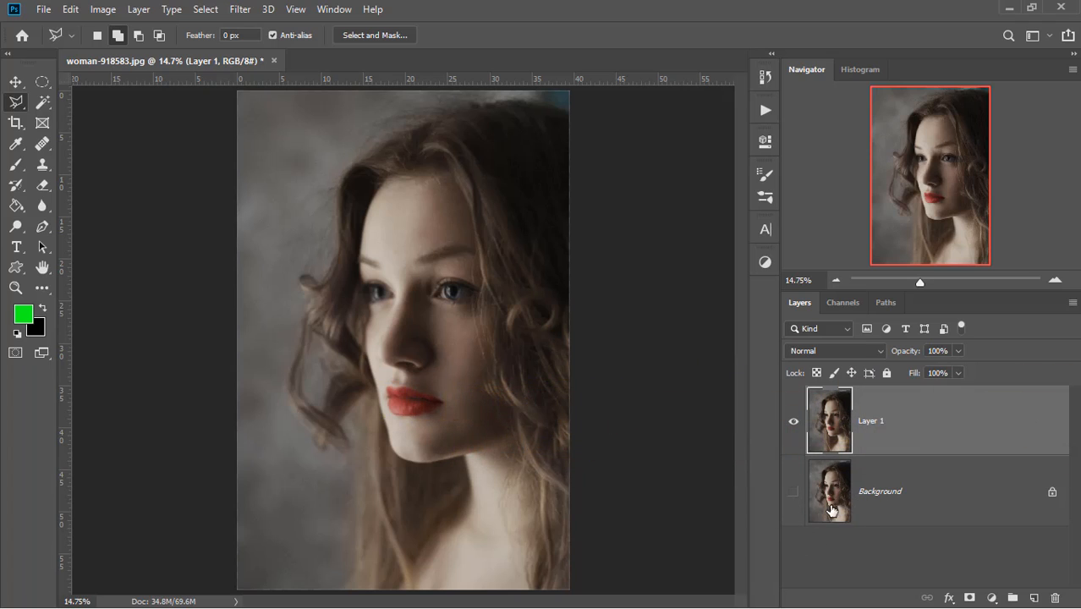
{"action": "double_click", "coordinate": [879, 421]}
{"action": "type", "text": "reduced noise ver"}
{"action": "key", "text": "Return"}
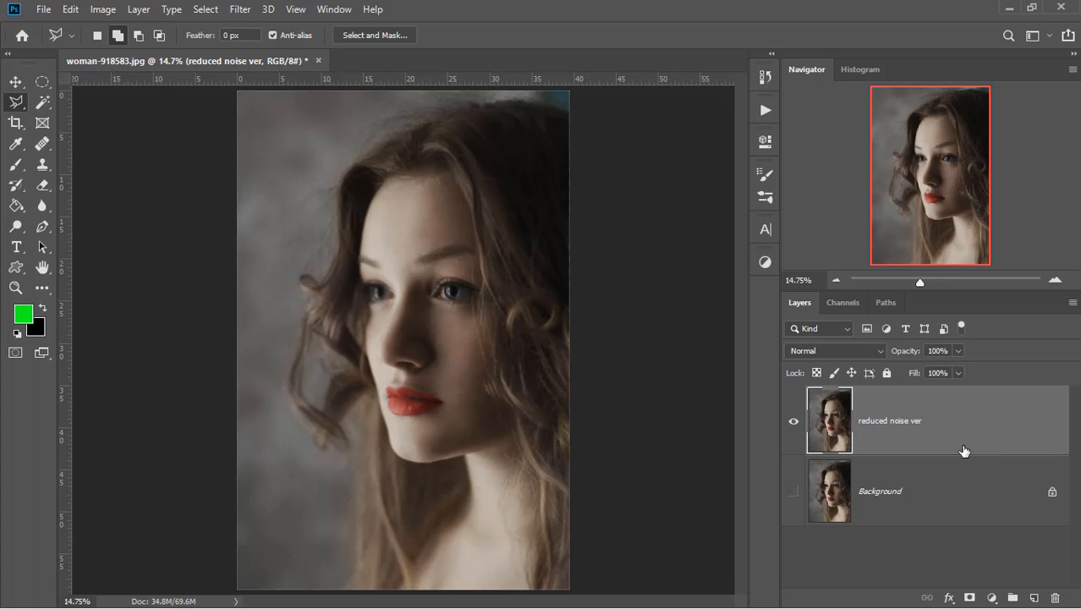
- Try a Levels adjustment directly on the reduced noise ver layer with the white input level at 206
{"action": "left_click", "coordinate": [103, 10]}
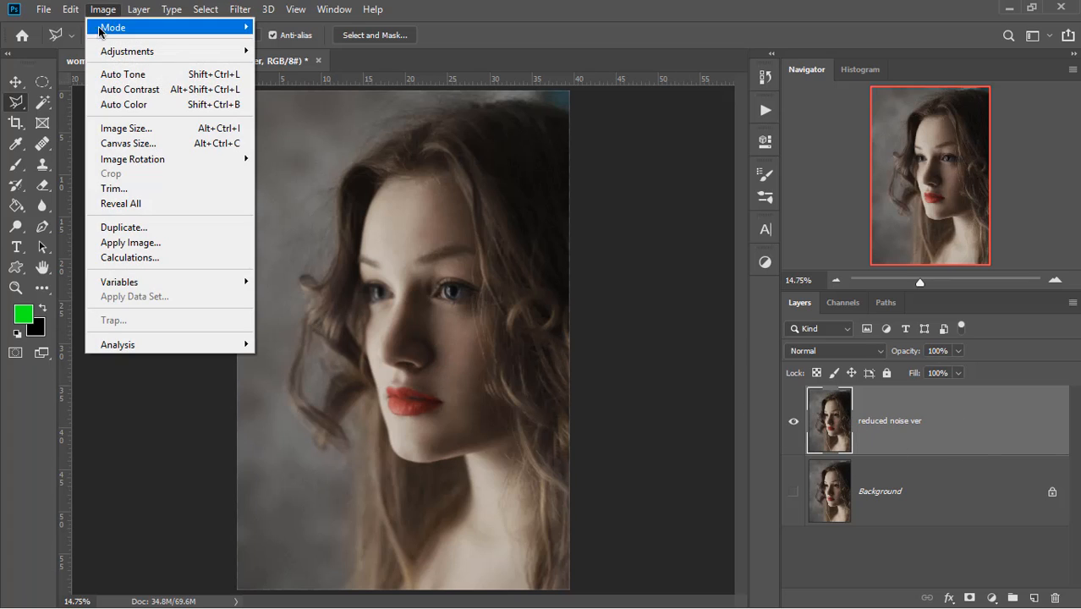
{"action": "mouse_move", "coordinate": [181, 54]}
{"action": "left_click", "coordinate": [308, 71]}
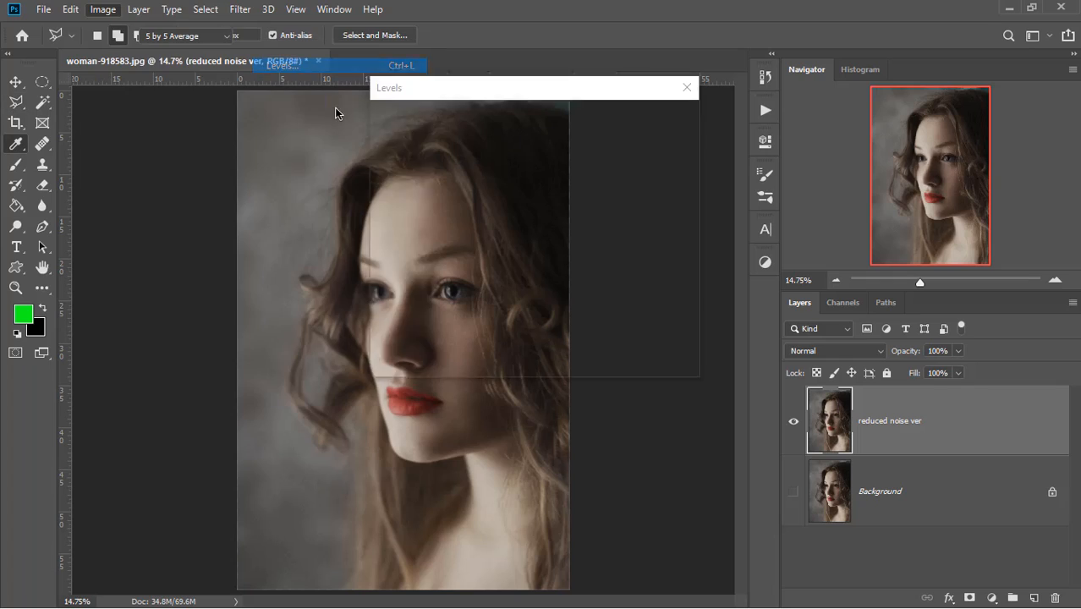
{"action": "left_click_drag", "start_coordinate": [590, 267], "coordinate": [551, 267]}
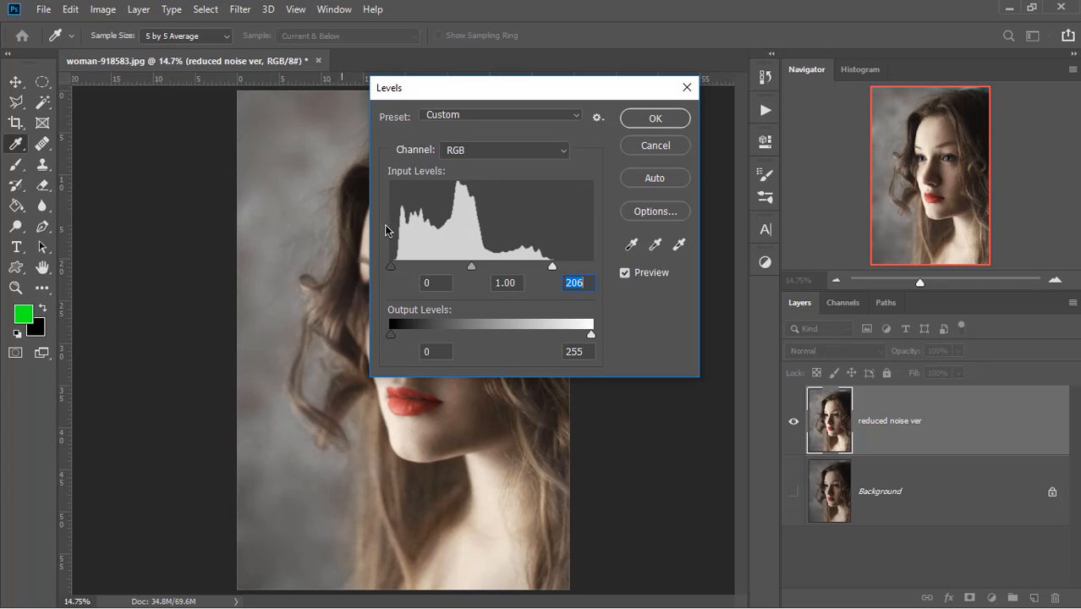
{"action": "left_click_drag", "start_coordinate": [500, 87], "coordinate": [686, 63]}
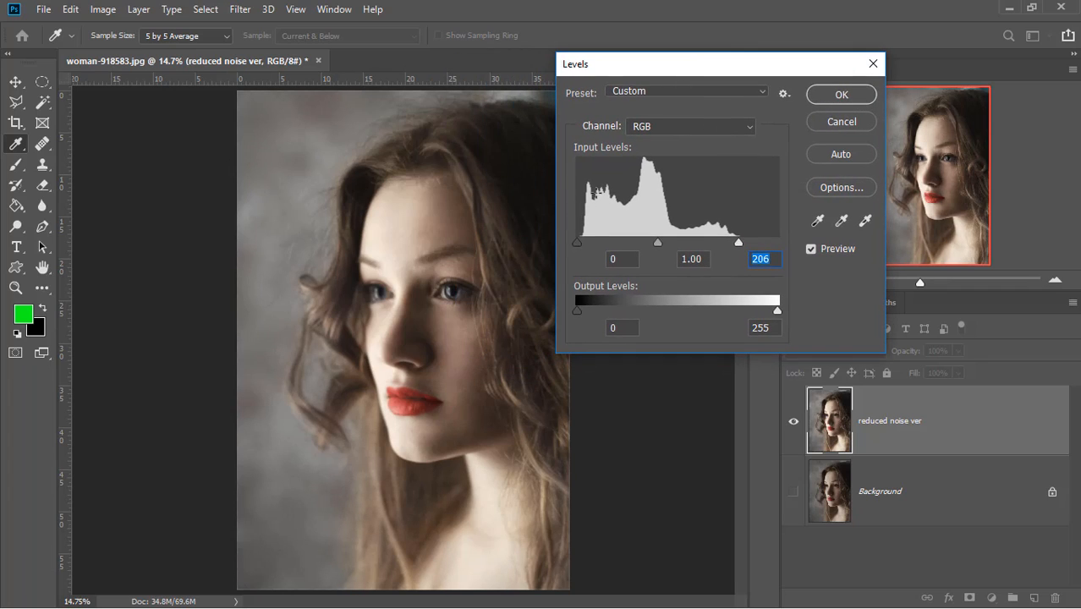
{"action": "left_click", "coordinate": [838, 94]}
{"action": "key", "text": "l"}
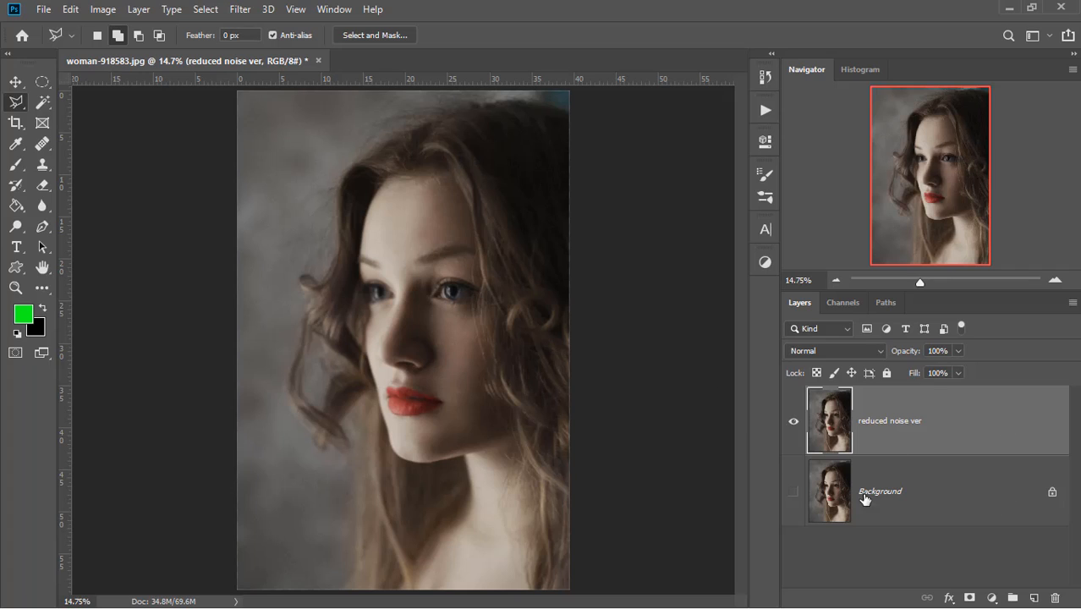
- Convert the reduced noise ver layer to a Smart Object
{"action": "right_click", "coordinate": [964, 427]}
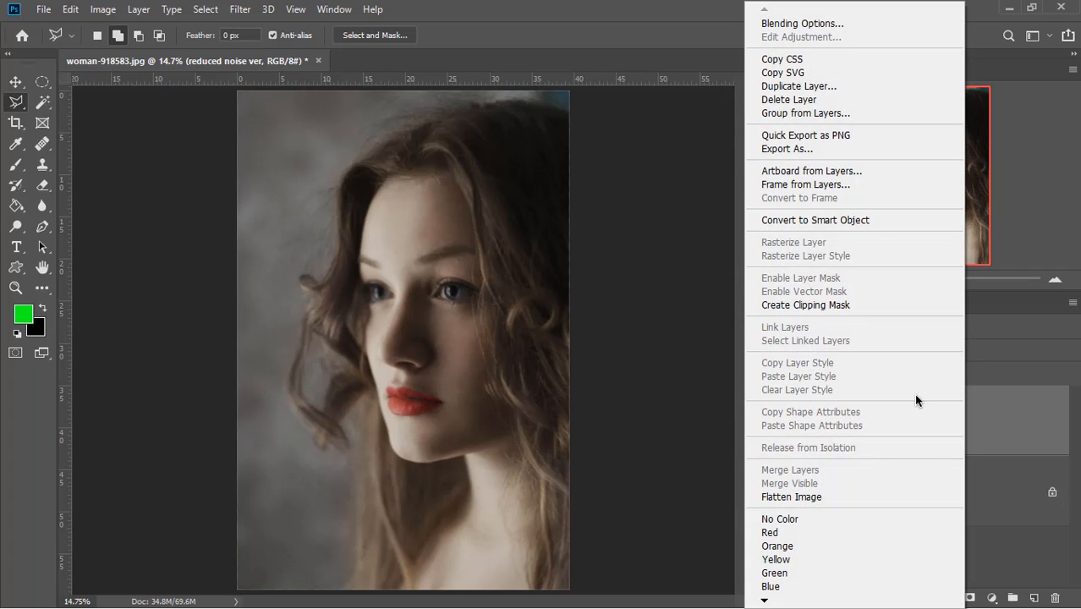
{"action": "left_click", "coordinate": [868, 220]}
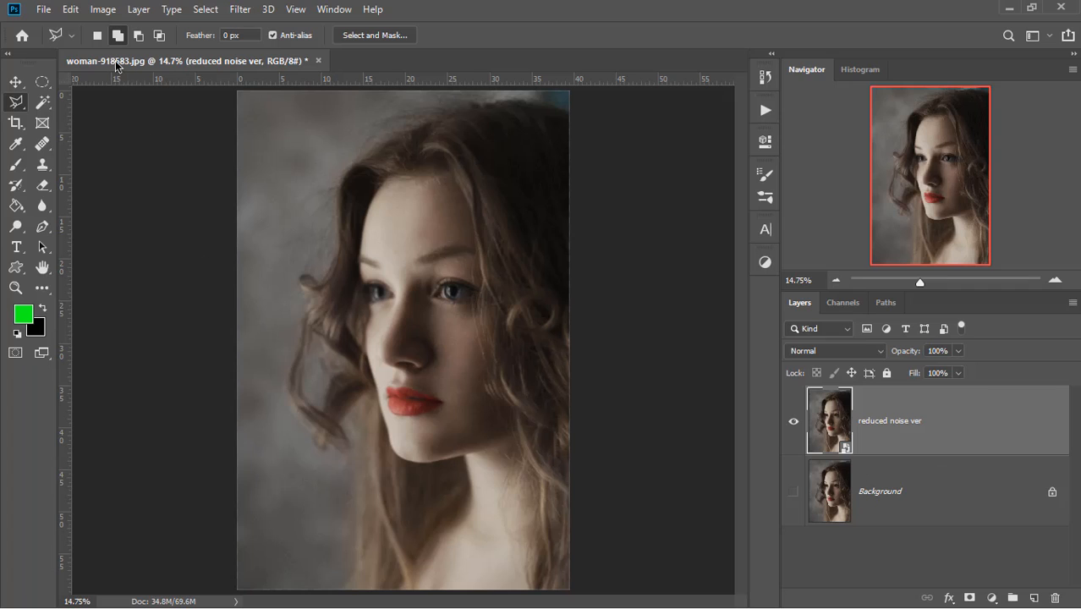
{"action": "left_click", "coordinate": [102, 9]}
{"action": "mouse_move", "coordinate": [138, 58]}
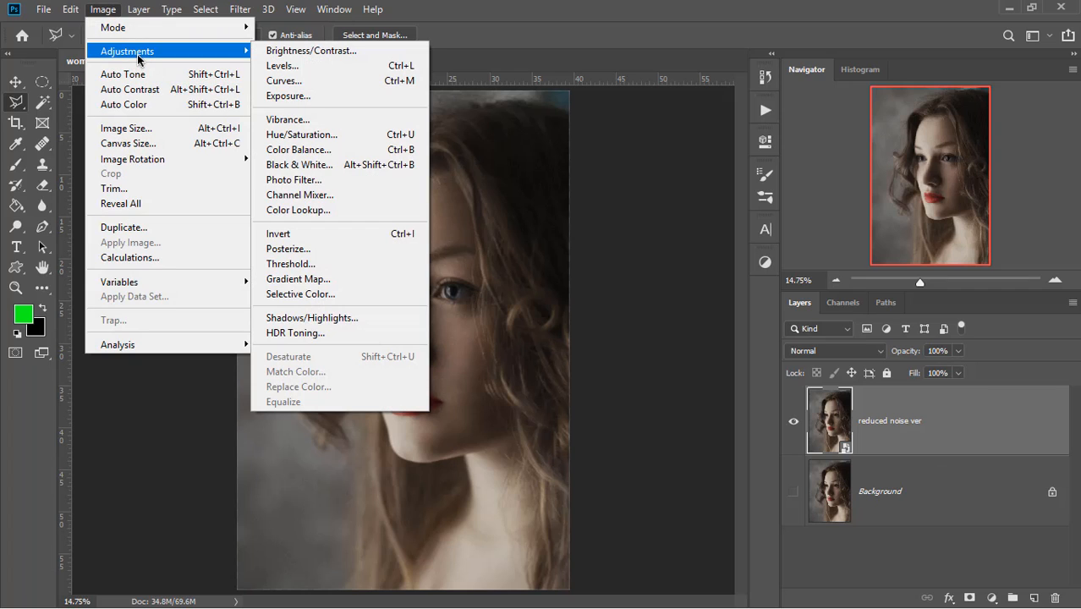
{"action": "left_click", "coordinate": [690, 162]}
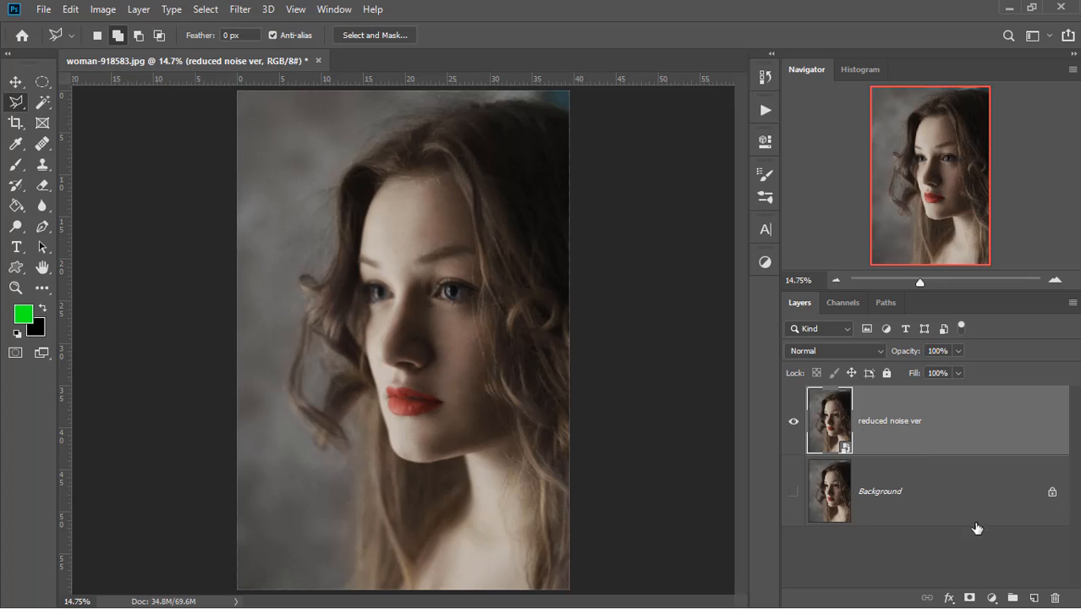
{"action": "left_click", "coordinate": [991, 598]}
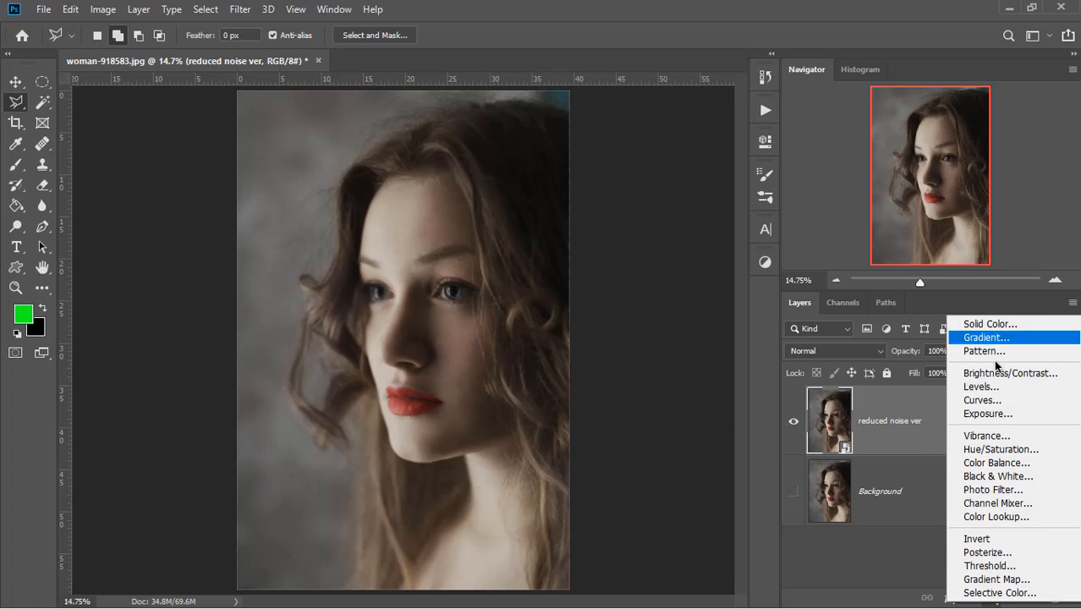
{"action": "key", "text": "Escape"}
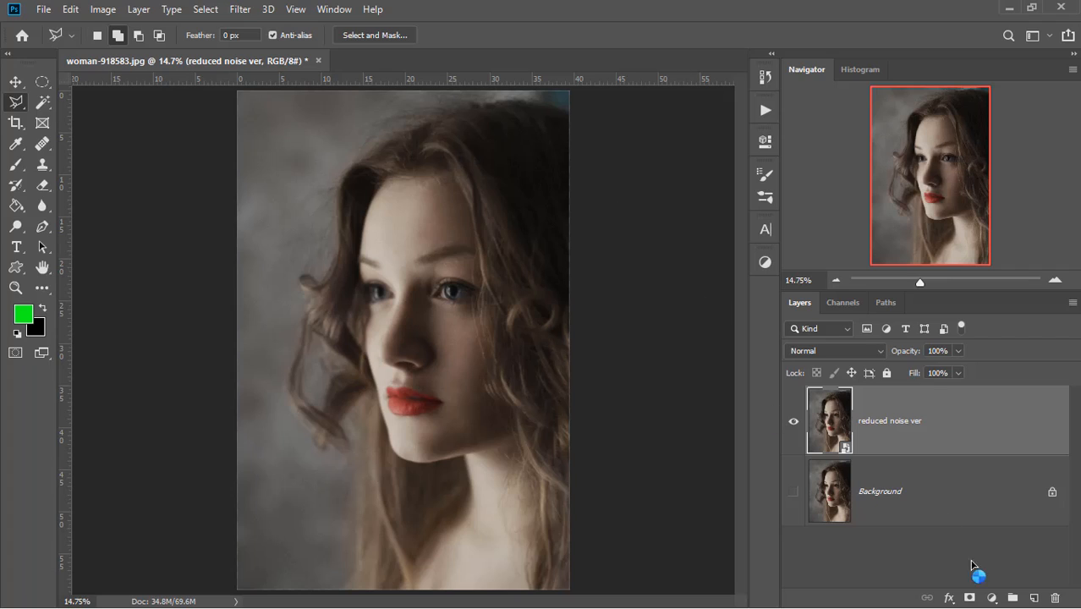
{"action": "right_click", "coordinate": [961, 436]}
{"action": "left_click", "coordinate": [1014, 432]}
{"action": "left_click", "coordinate": [991, 598]}
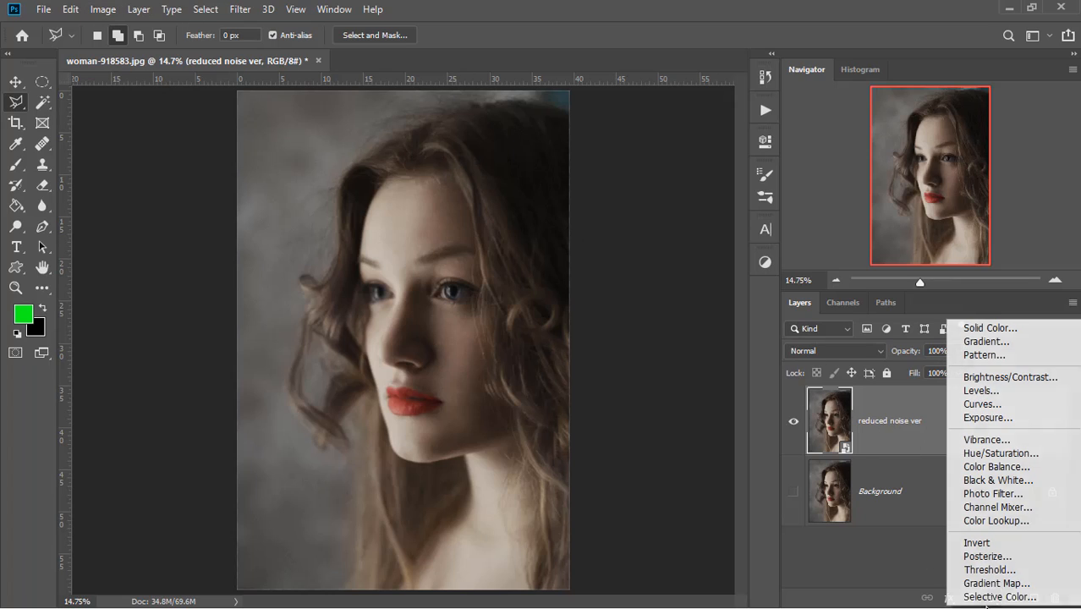
{"action": "left_click", "coordinate": [902, 545]}
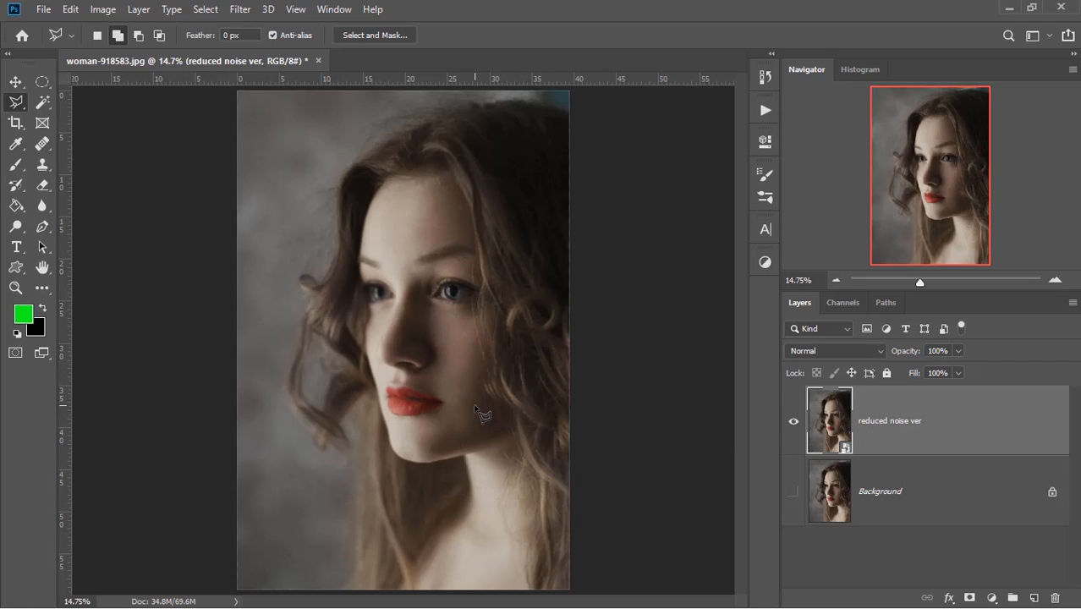
- Open the Camera Raw Filter on the reduced noise ver layer in full screen with the before/after comparison view
{"action": "left_click", "coordinate": [241, 10]}
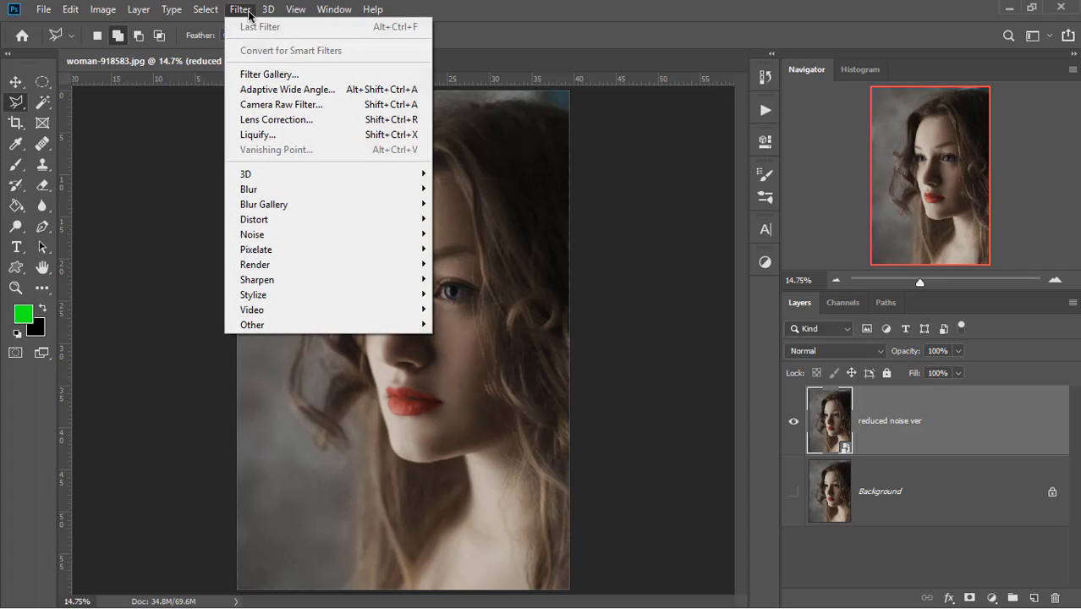
{"action": "left_click", "coordinate": [287, 110]}
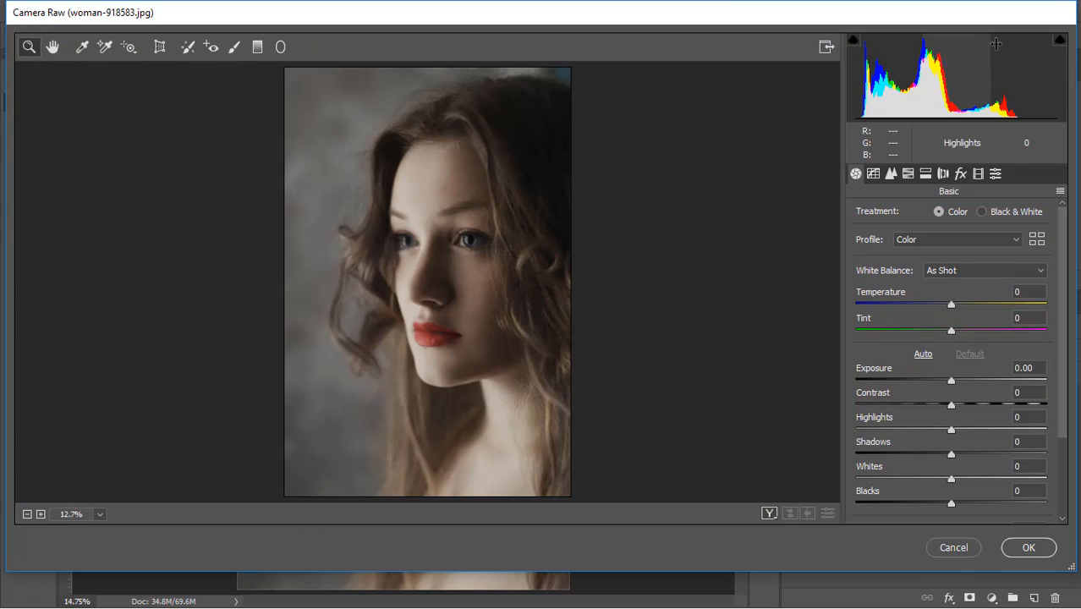
{"action": "left_click", "coordinate": [769, 513]}
{"action": "key", "text": "q"}
{"action": "key", "text": "f"}
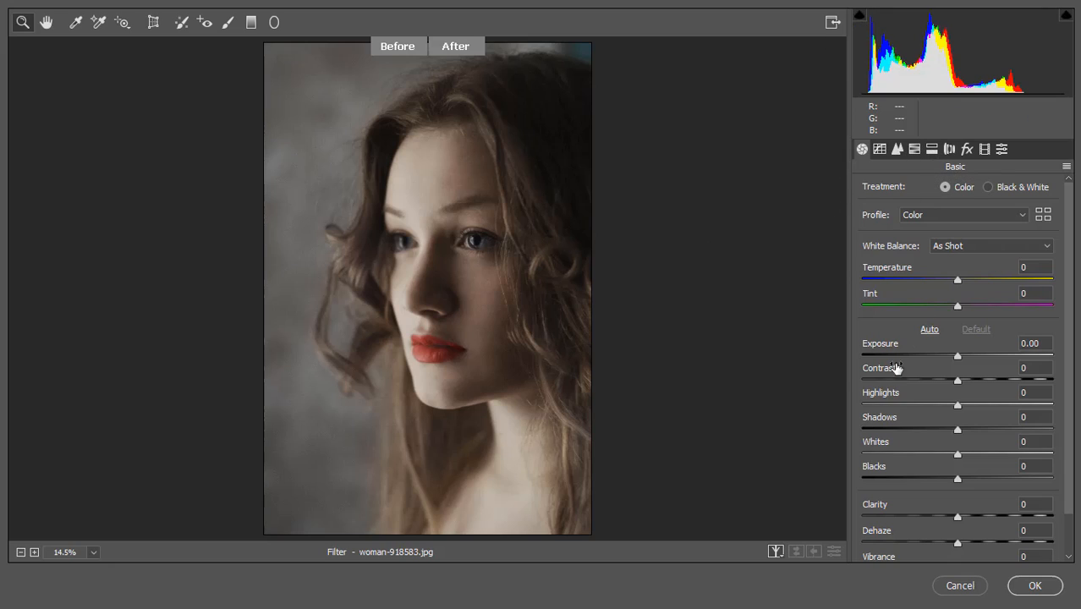
- Show the Detail settings and set Luminance noise reduction to 58 while viewing the face at 33.3%
{"action": "left_click", "coordinate": [896, 151]}
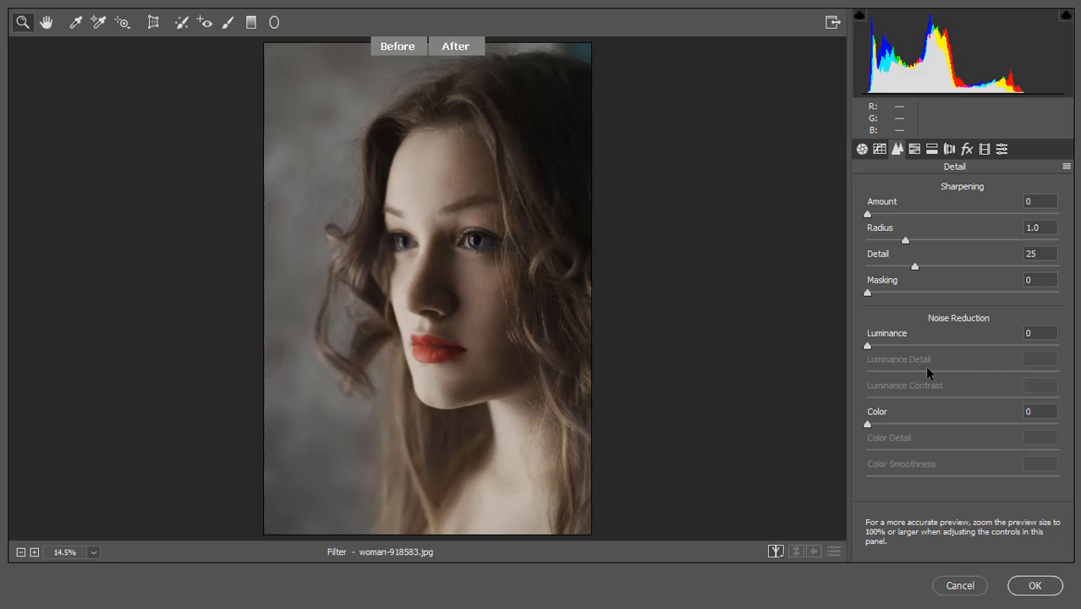
{"action": "left_click", "coordinate": [479, 262]}
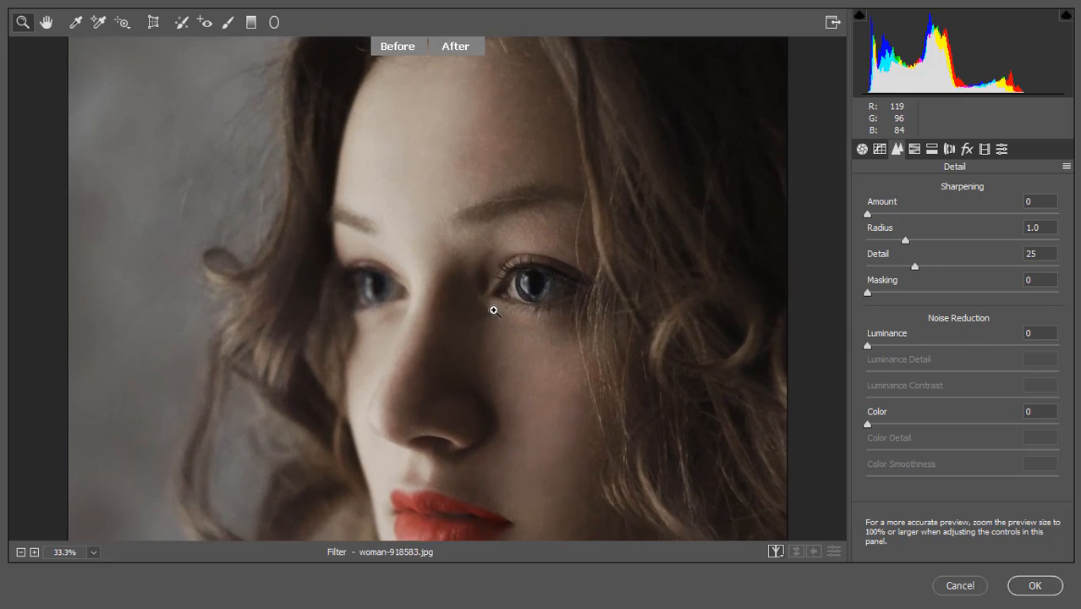
{"action": "left_click_drag", "start_coordinate": [532, 380], "coordinate": [359, 253]}
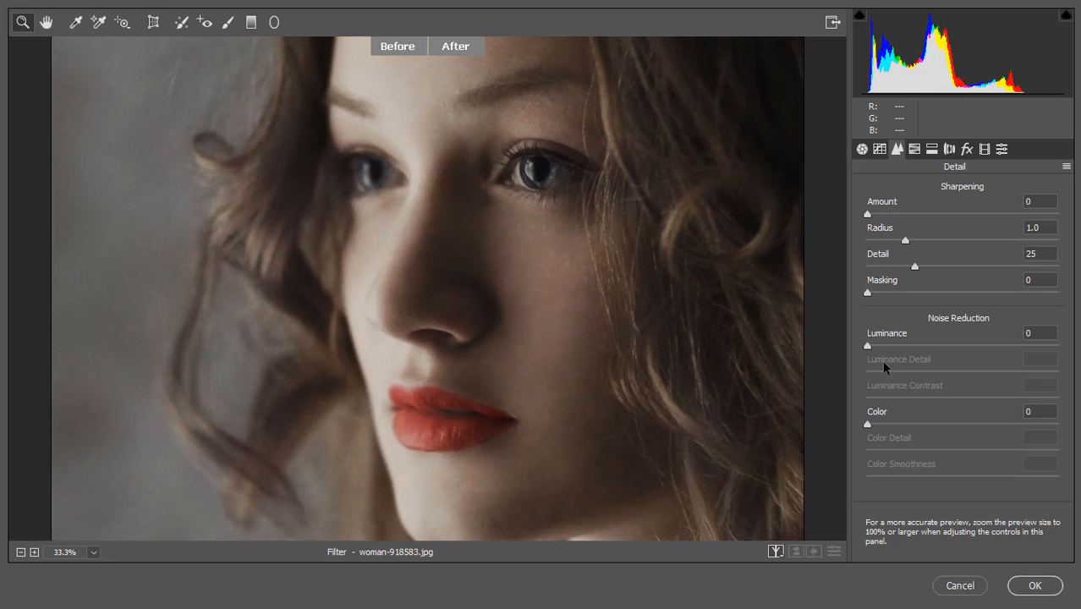
{"action": "left_click_drag", "start_coordinate": [867, 347], "coordinate": [903, 345]}
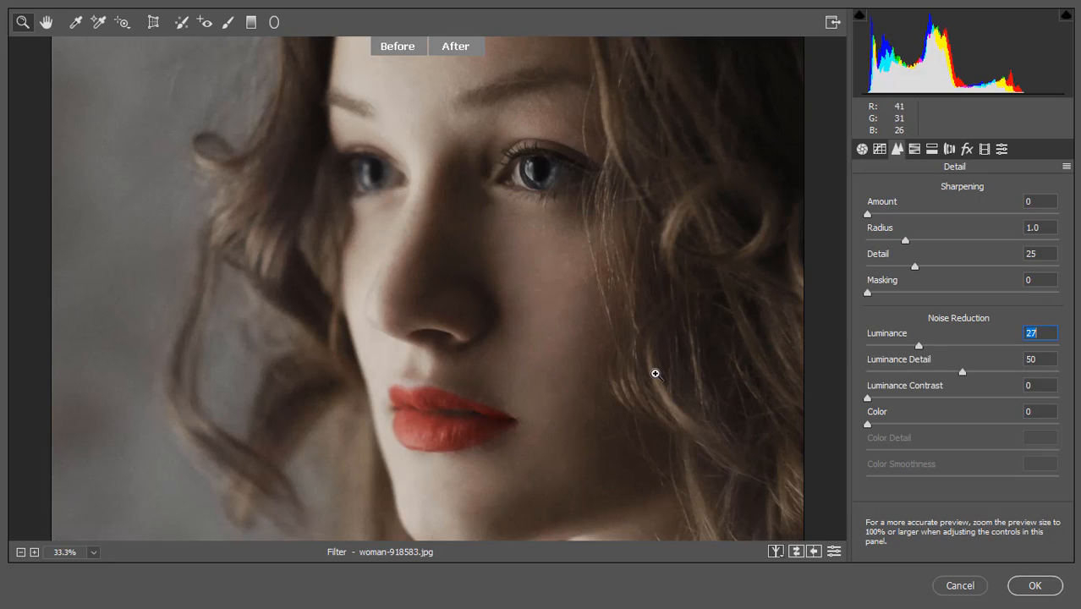
{"action": "left_click_drag", "start_coordinate": [919, 347], "coordinate": [926, 347]}
{"action": "left_click_drag", "start_coordinate": [939, 342], "coordinate": [965, 341]}
- Try Luminance Detail values from 100 down to 32, with Luminance noise reduction raised to 64
{"action": "left_click_drag", "start_coordinate": [961, 373], "coordinate": [1057, 372]}
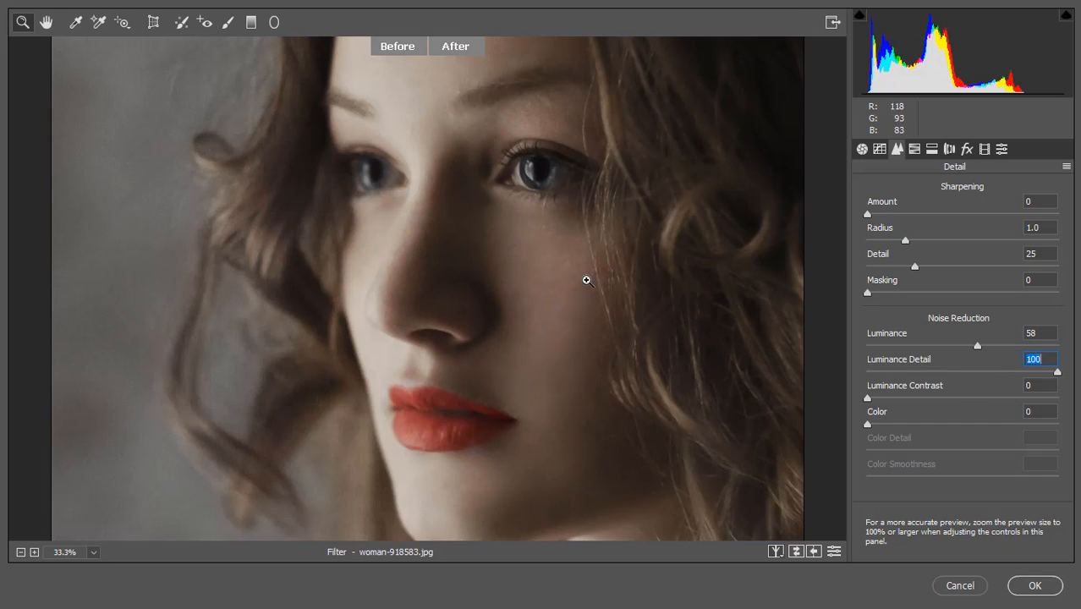
{"action": "left_click_drag", "start_coordinate": [983, 380], "coordinate": [967, 380]}
{"action": "left_click_drag", "start_coordinate": [960, 376], "coordinate": [959, 376]}
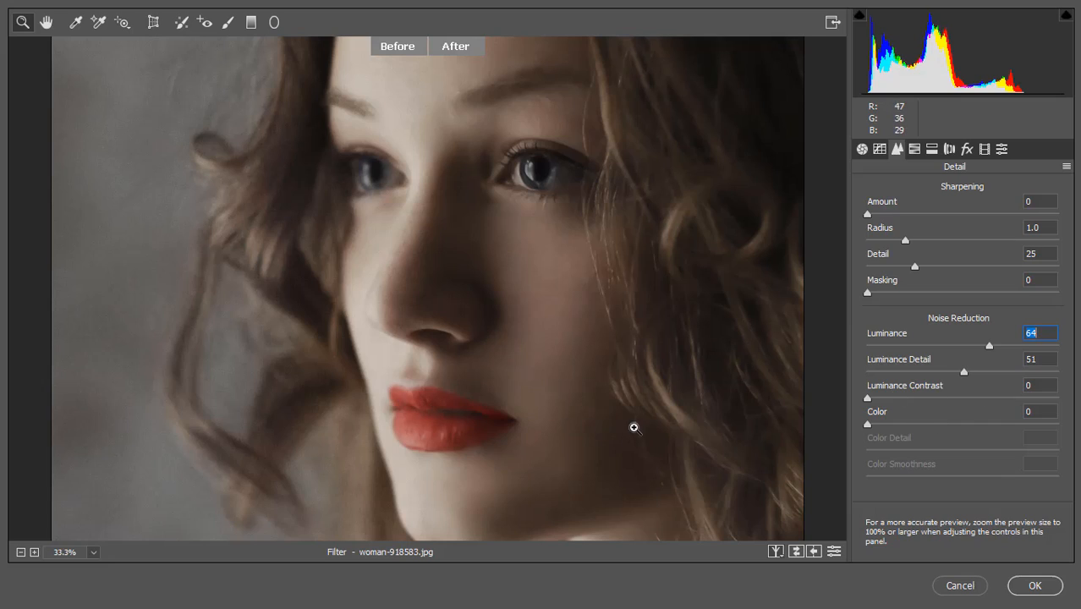
{"action": "left_click_drag", "start_coordinate": [961, 374], "coordinate": [956, 374]}
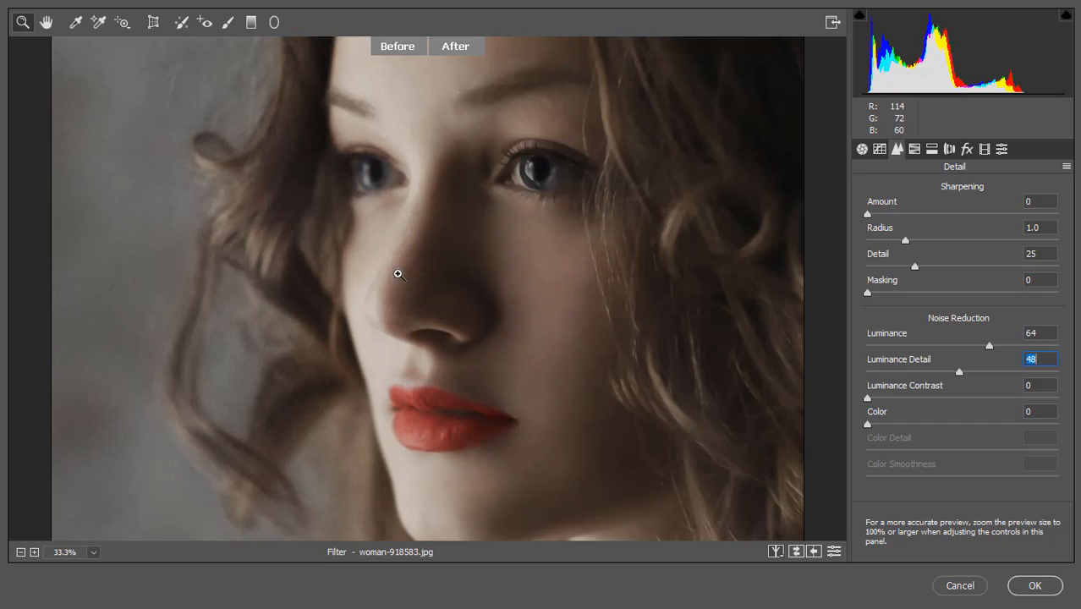
{"action": "left_click_drag", "start_coordinate": [958, 372], "coordinate": [925, 375]}
- Try Luminance Contrast at 32 and 100, comparing against 0, and return it to 0
{"action": "left_click_drag", "start_coordinate": [867, 398], "coordinate": [930, 396]}
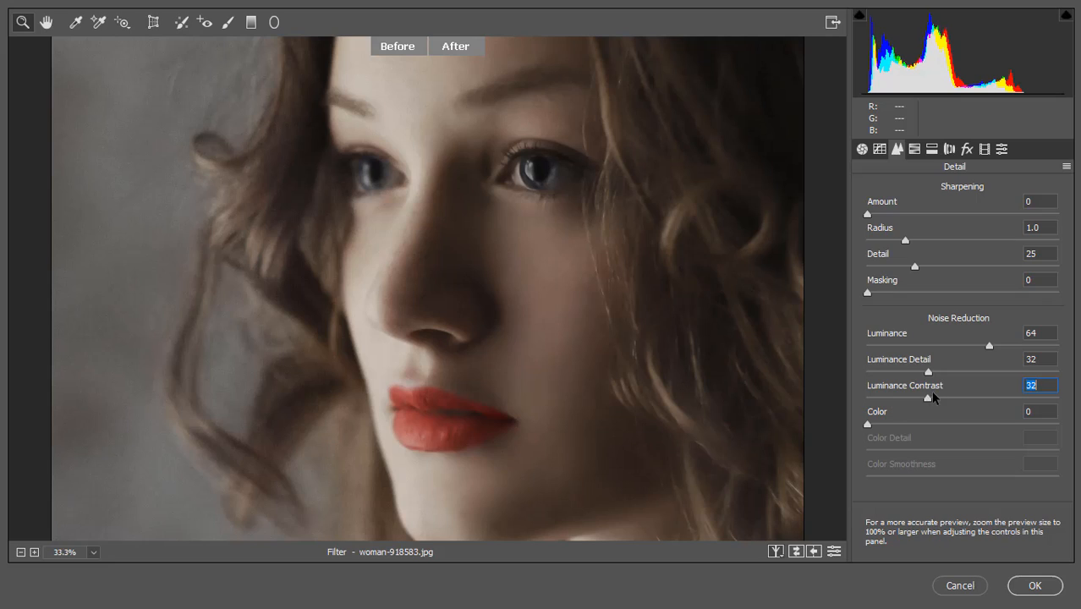
{"action": "type", "text": "100"}
{"action": "type", "text": "0"}
{"action": "key", "text": "ctrl+z"}
{"action": "type", "text": "0"}
{"action": "key", "text": "ctrl+z"}
{"action": "type", "text": "0"}
{"action": "key", "text": "ctrl+z"}
{"action": "type", "text": "25"}
{"action": "key", "text": "BackSpace"}
{"action": "key", "text": "BackSpace"}
{"action": "key", "text": "ctrl+z"}
{"action": "type", "text": "0"}
- Set Luminance noise reduction to 83 and Luminance Detail to 51, after trying Luminance Detail at 19
{"action": "left_click_drag", "start_coordinate": [928, 371], "coordinate": [904, 375]}
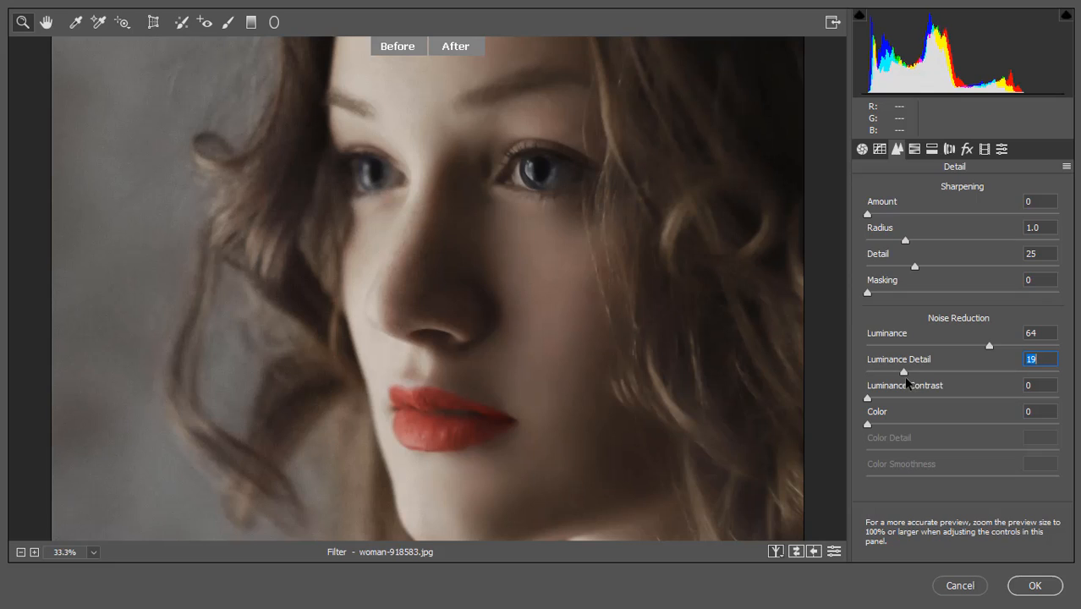
{"action": "left_click_drag", "start_coordinate": [987, 347], "coordinate": [1004, 343]}
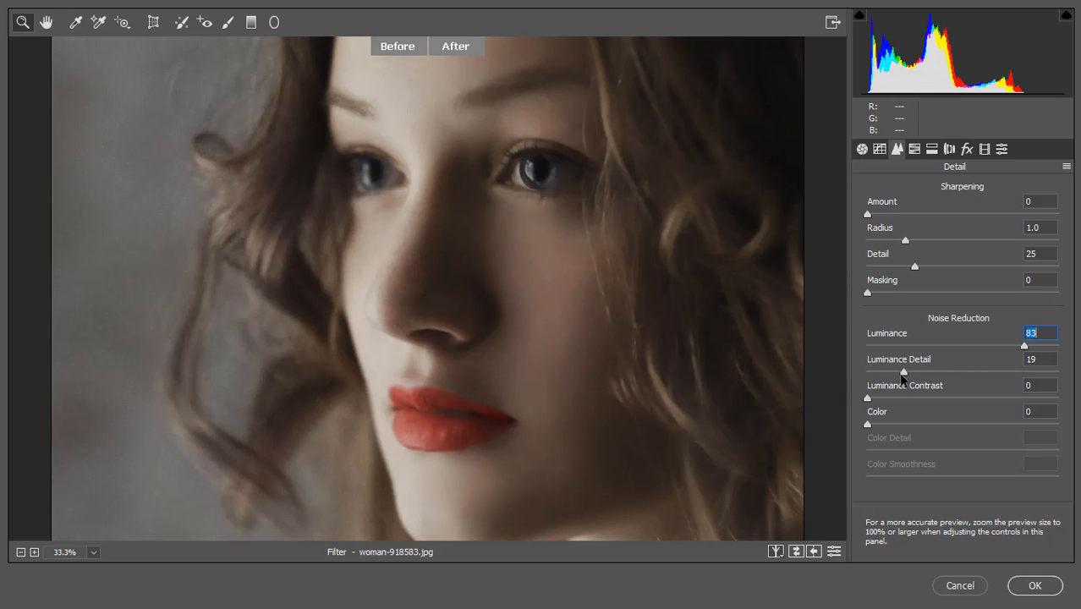
{"action": "left_click_drag", "start_coordinate": [903, 372], "coordinate": [964, 370]}
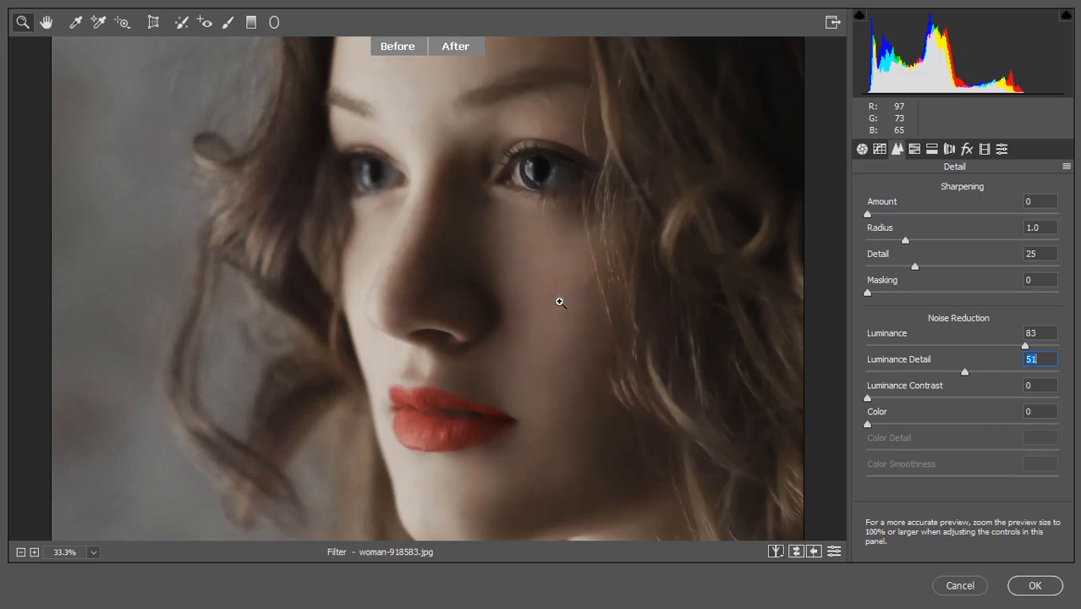
- Try Color noise reduction at 100 and reset it to 0
{"action": "left_click_drag", "start_coordinate": [867, 424], "coordinate": [1058, 423]}
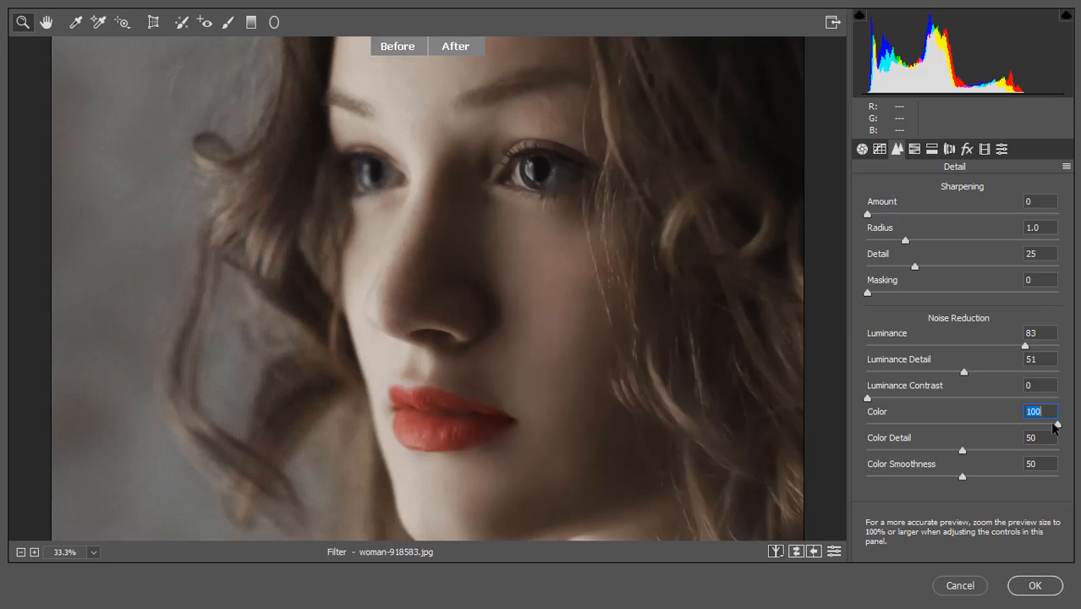
{"action": "double_click", "coordinate": [1056, 424]}
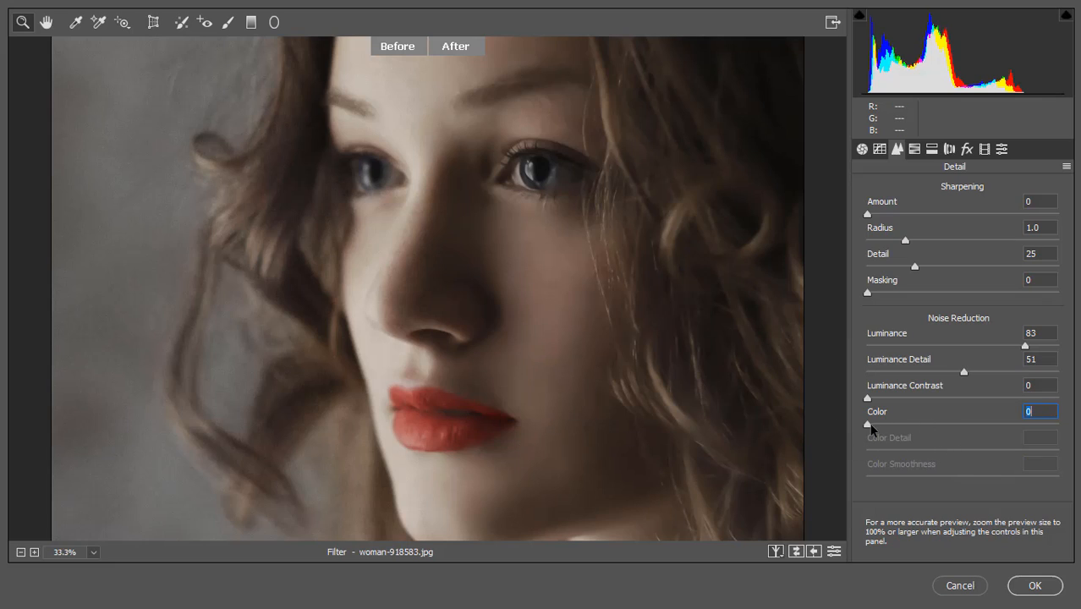
- Set Color noise reduction to 48, try Luminance Detail at 28 and raise it again, and apply the Camera Raw filter
{"action": "left_click_drag", "start_coordinate": [868, 424], "coordinate": [959, 425]}
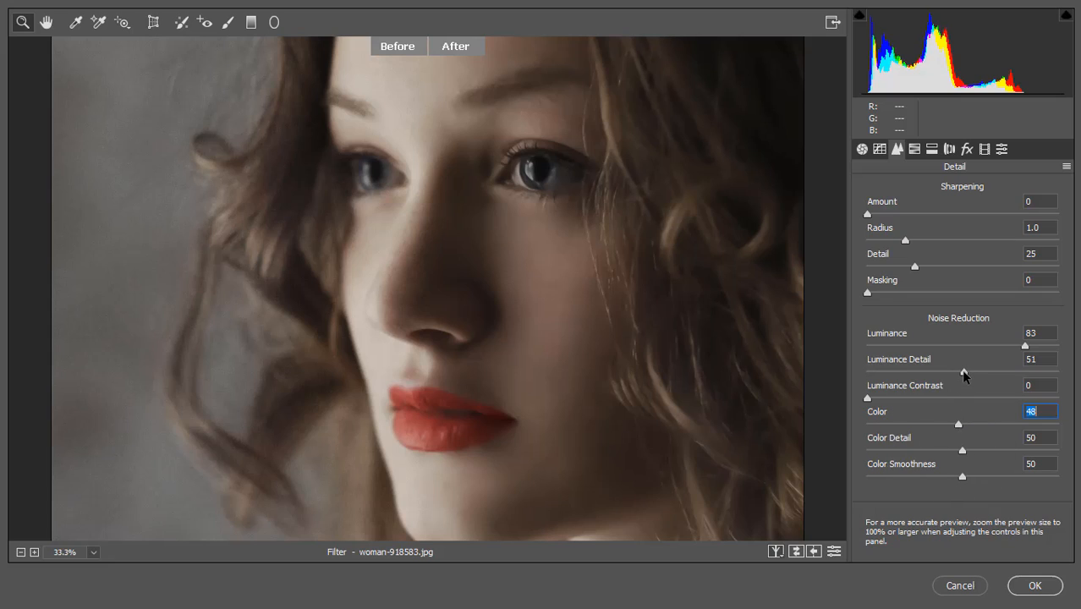
{"action": "left_click_drag", "start_coordinate": [964, 373], "coordinate": [920, 372]}
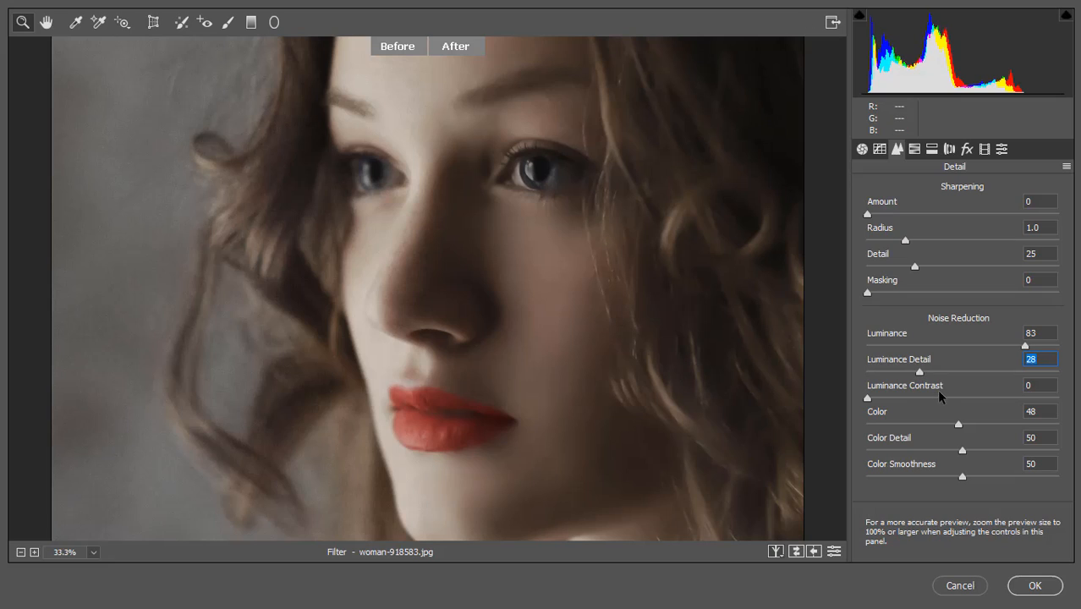
{"action": "left_click_drag", "start_coordinate": [920, 373], "coordinate": [953, 378]}
{"action": "left_click", "coordinate": [1032, 585]}
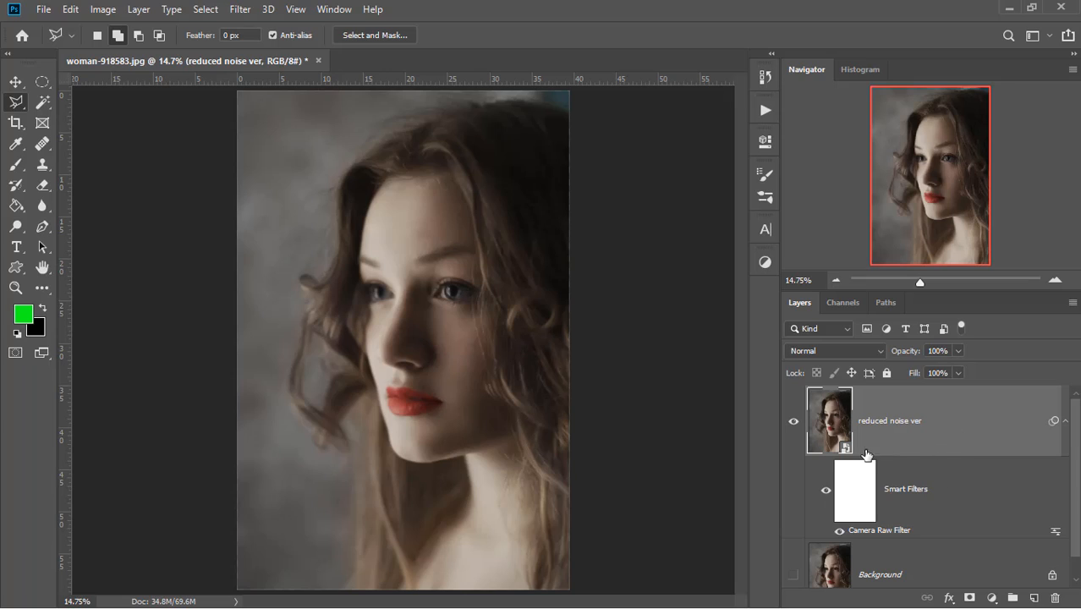
- Toggle the smart filters on the "reduced noise ver" layer off and on to compare the portrait before and after noise reduction
{"action": "left_click", "coordinate": [826, 490]}
{"action": "left_click", "coordinate": [827, 491]}
{"action": "left_click", "coordinate": [827, 492]}
{"action": "left_click", "coordinate": [826, 492]}
{"action": "scroll", "coordinate": [447, 348], "scroll_direction": "up", "scroll_amount": 4}
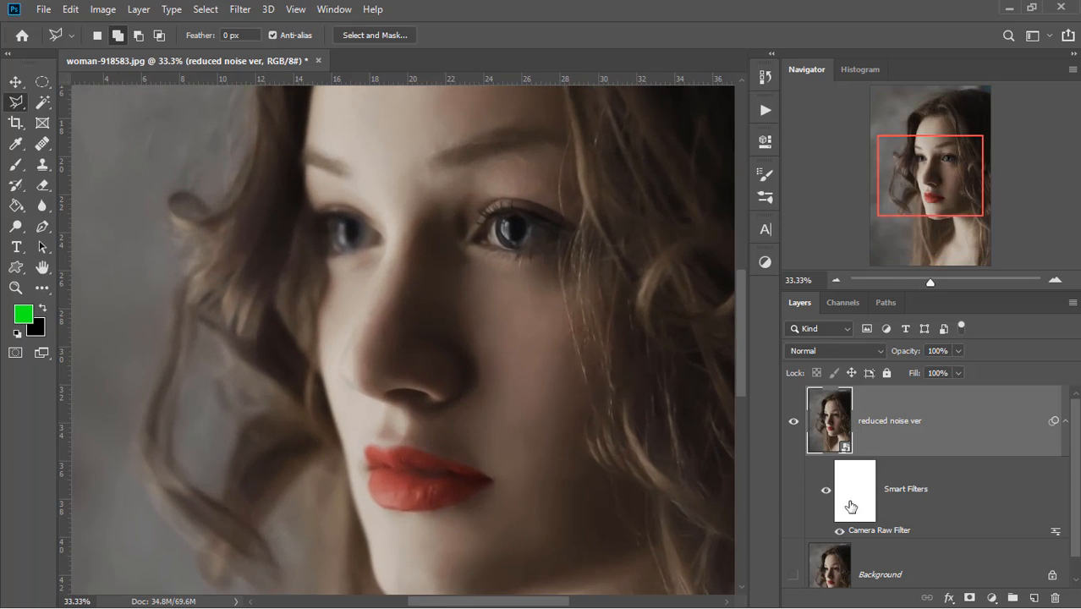
{"action": "left_click", "coordinate": [825, 492]}
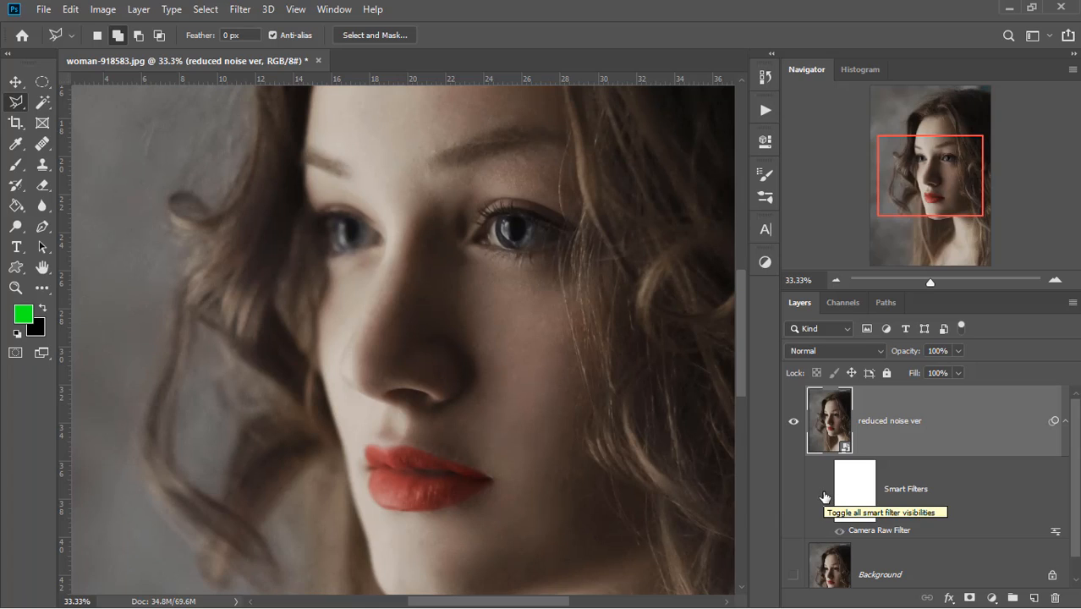
{"action": "left_click", "coordinate": [825, 494]}
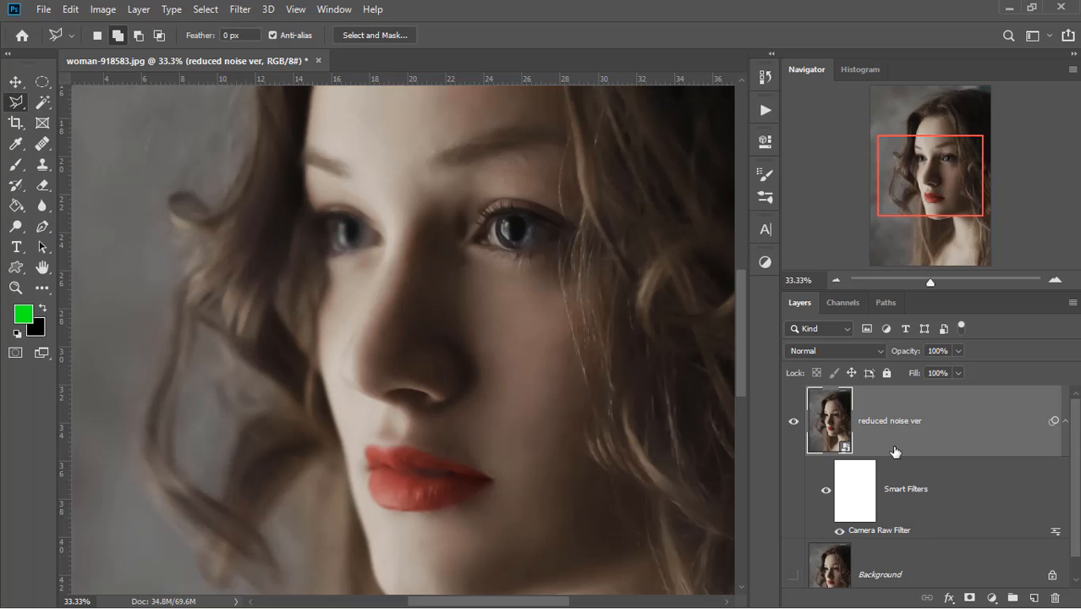
- Collapse the smart filter list under the "reduced noise ver" layer and inspect the smoothed portrait up close
{"action": "left_click", "coordinate": [1065, 421]}
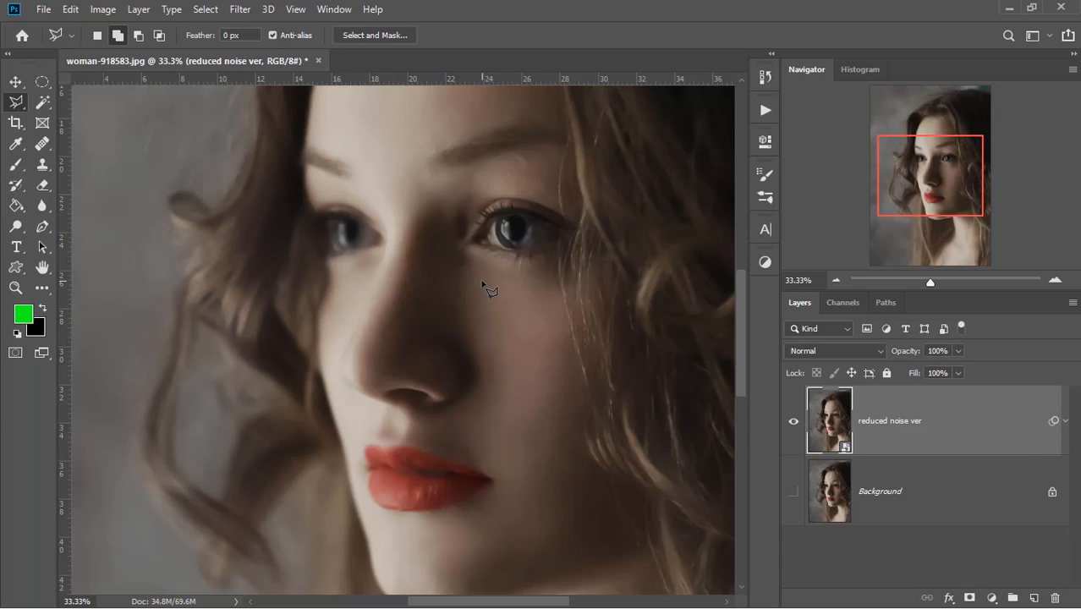
{"action": "key", "text": "ctrl+0"}
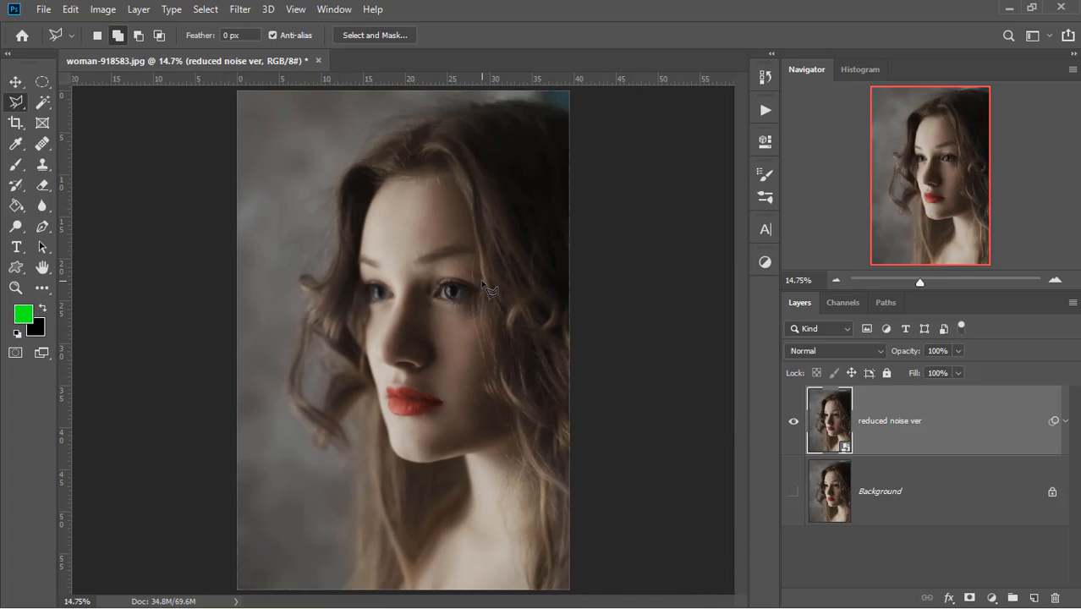
{"action": "key", "text": "ctrl+plus"}
{"action": "key", "text": "ctrl+plus"}
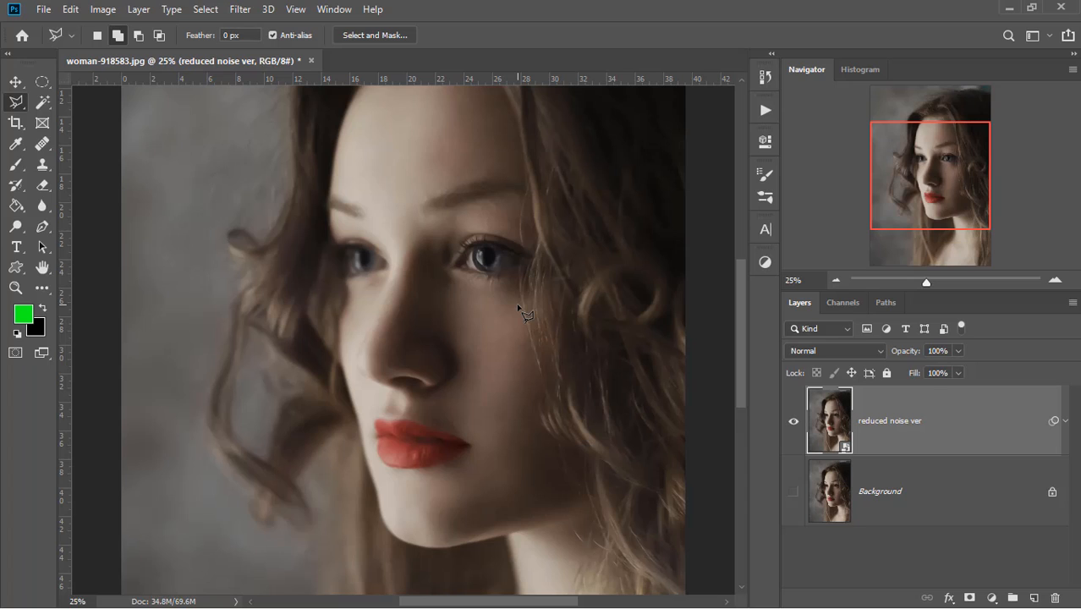
{"action": "scroll", "coordinate": [522, 311], "scroll_direction": "down", "scroll_amount": 3}
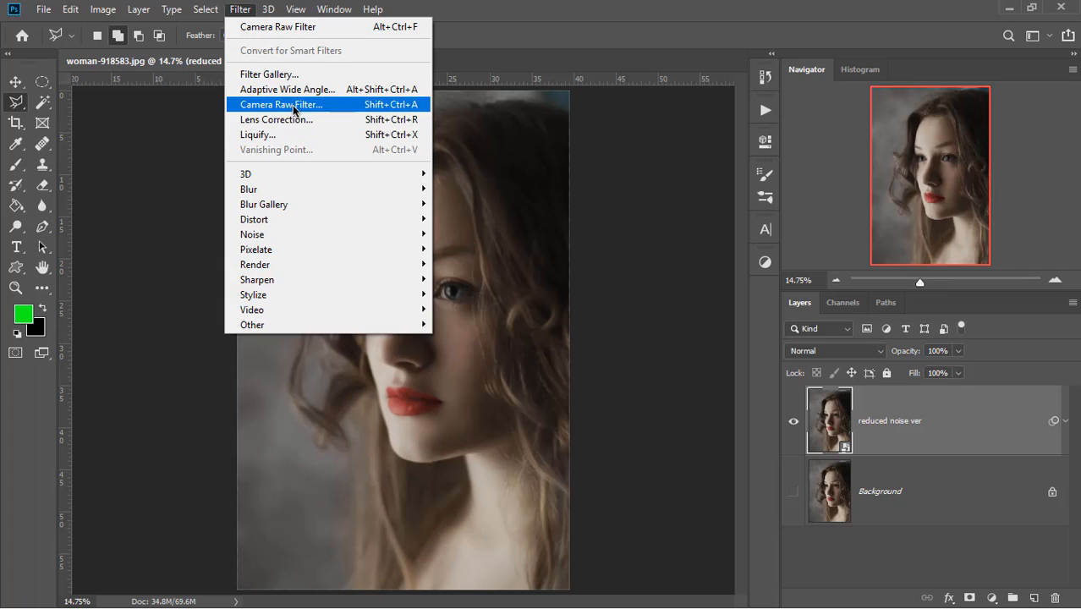
- Open a second Camera Raw Filter on the "reduced noise ver" layer with the Basic adjustments shown
{"action": "left_click", "coordinate": [285, 104]}
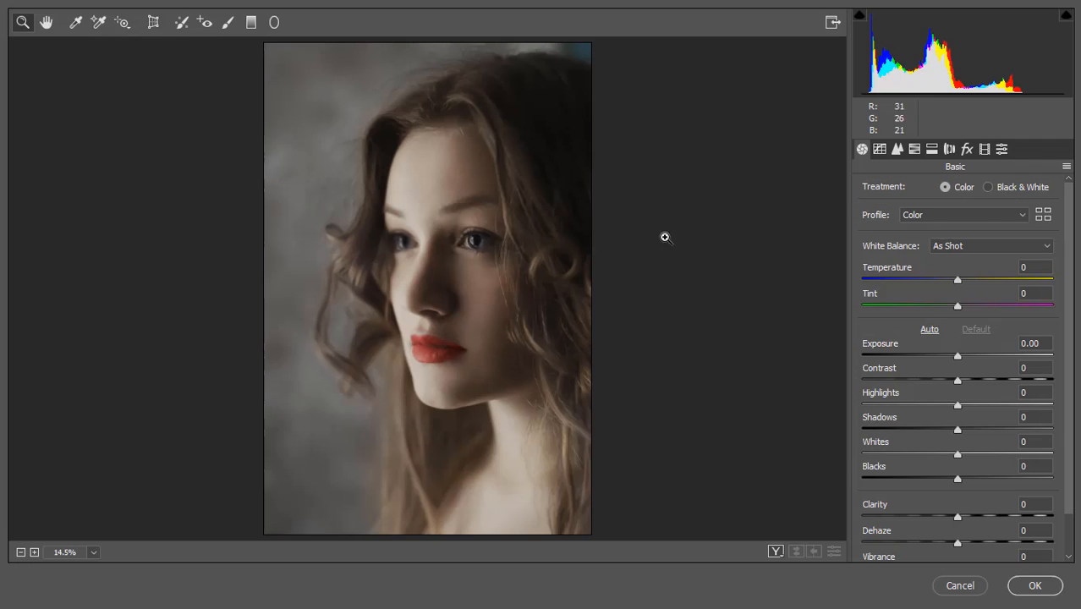
{"action": "left_click", "coordinate": [896, 150]}
{"action": "left_click", "coordinate": [862, 150]}
- Examine the face, eyes, forehead and hair up close in the Camera Raw preview
{"action": "left_click", "coordinate": [450, 251]}
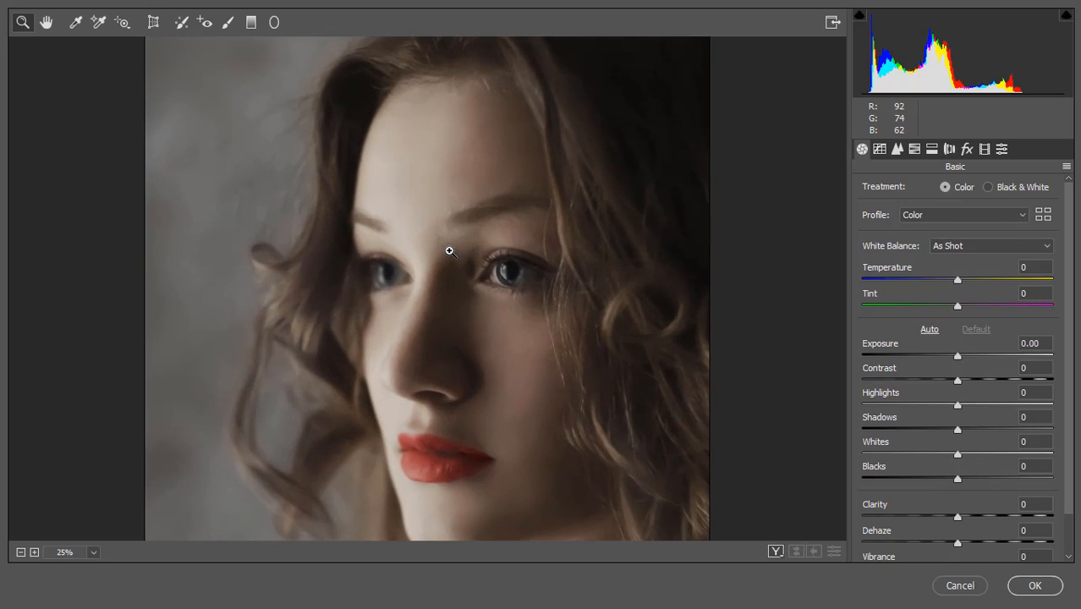
{"action": "left_click_drag", "start_coordinate": [492, 357], "coordinate": [473, 300]}
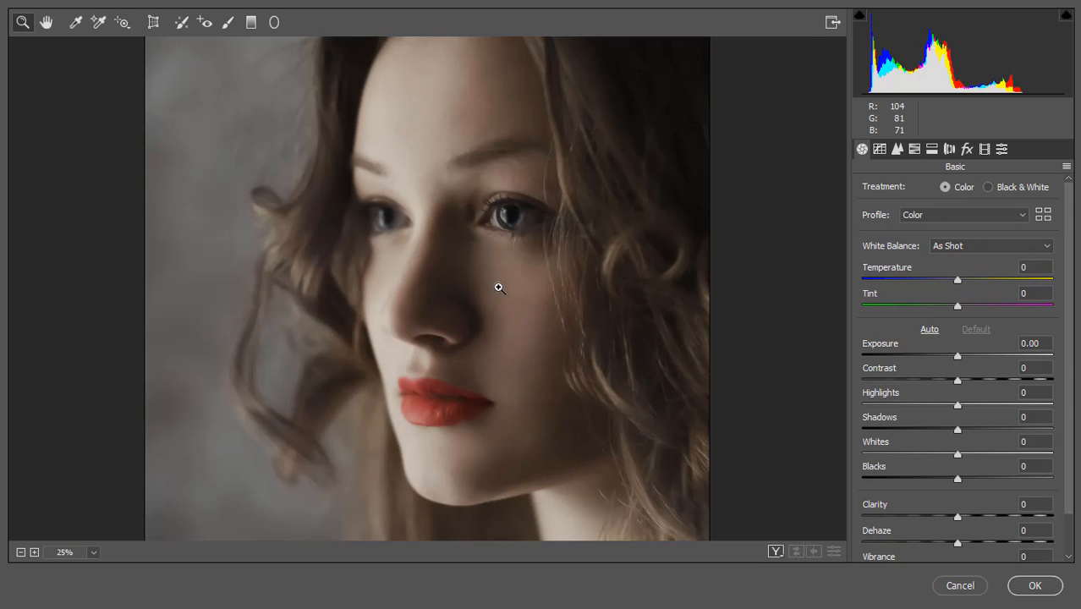
{"action": "left_click_drag", "start_coordinate": [427, 203], "coordinate": [434, 331]}
{"action": "left_click", "coordinate": [343, 225]}
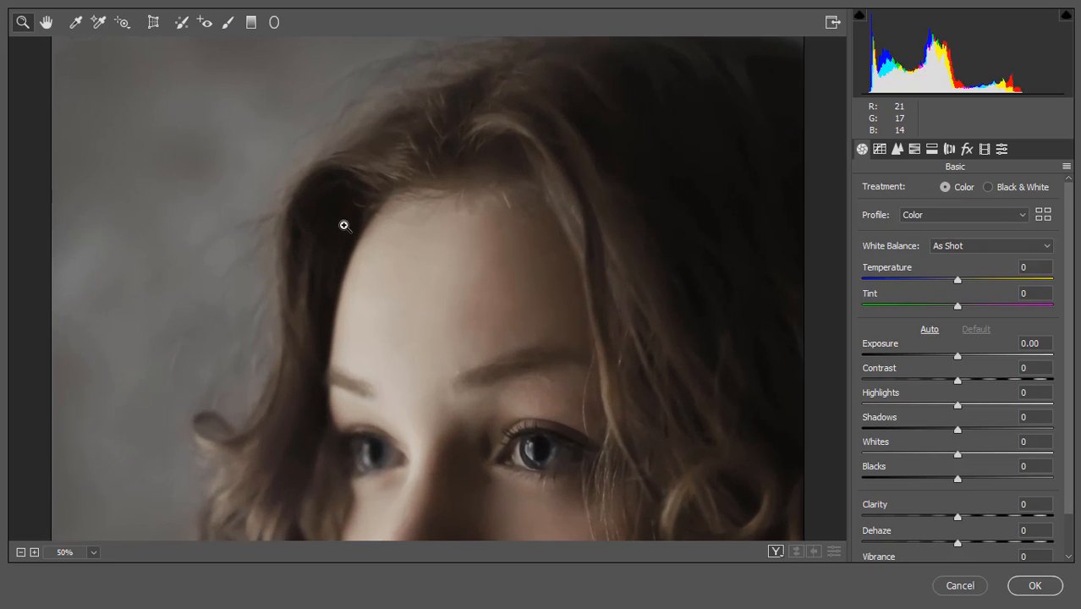
{"action": "left_click", "coordinate": [325, 303]}
{"action": "left_click_drag", "start_coordinate": [365, 404], "coordinate": [376, 326]}
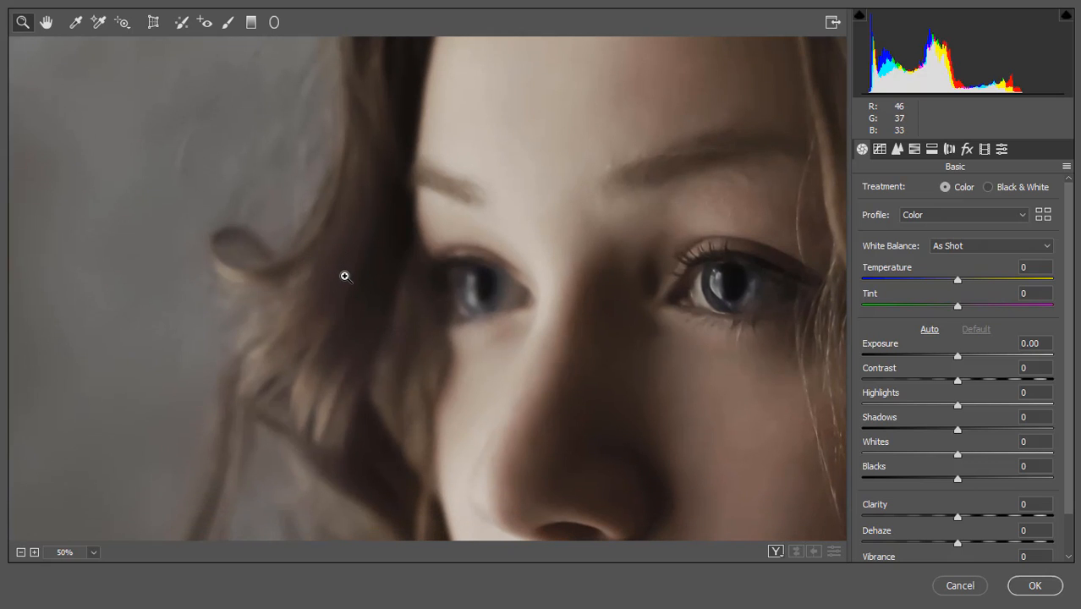
{"action": "left_click", "coordinate": [321, 248], "text": "alt"}
{"action": "left_click", "coordinate": [323, 248], "text": "alt"}
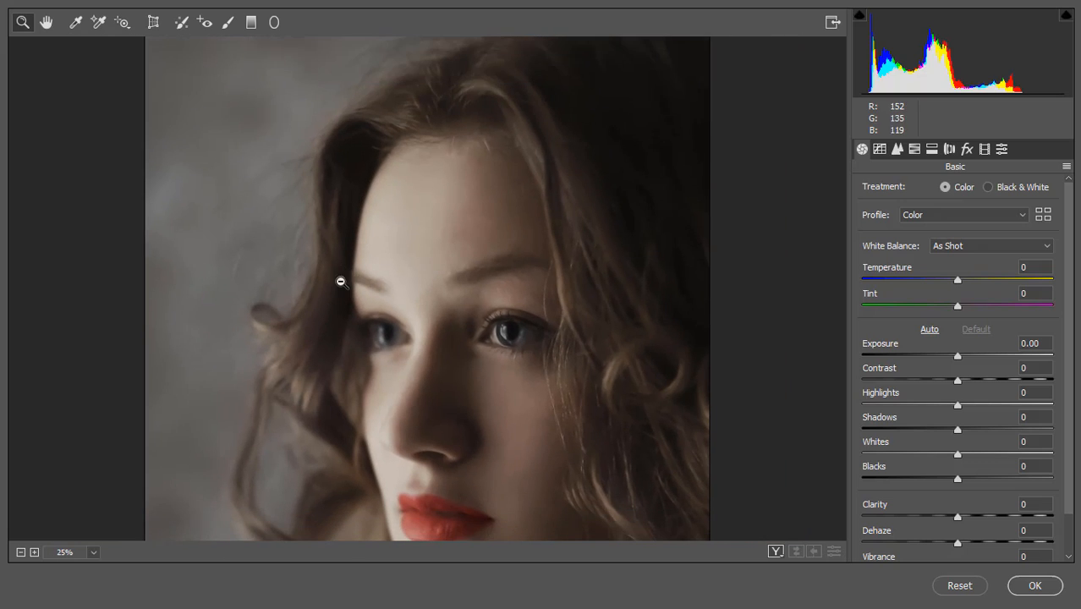
{"action": "left_click_drag", "start_coordinate": [598, 316], "coordinate": [466, 217]}
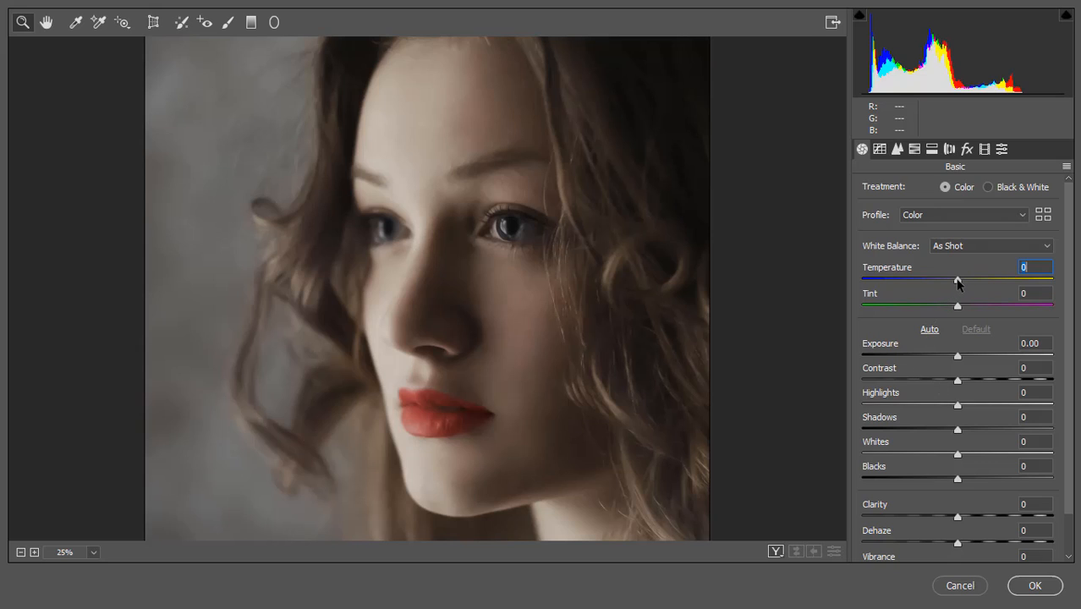
- Cool the white balance by setting Temperature to -8 and check the effect across the face and hair
{"action": "left_click_drag", "start_coordinate": [958, 284], "coordinate": [950, 285]}
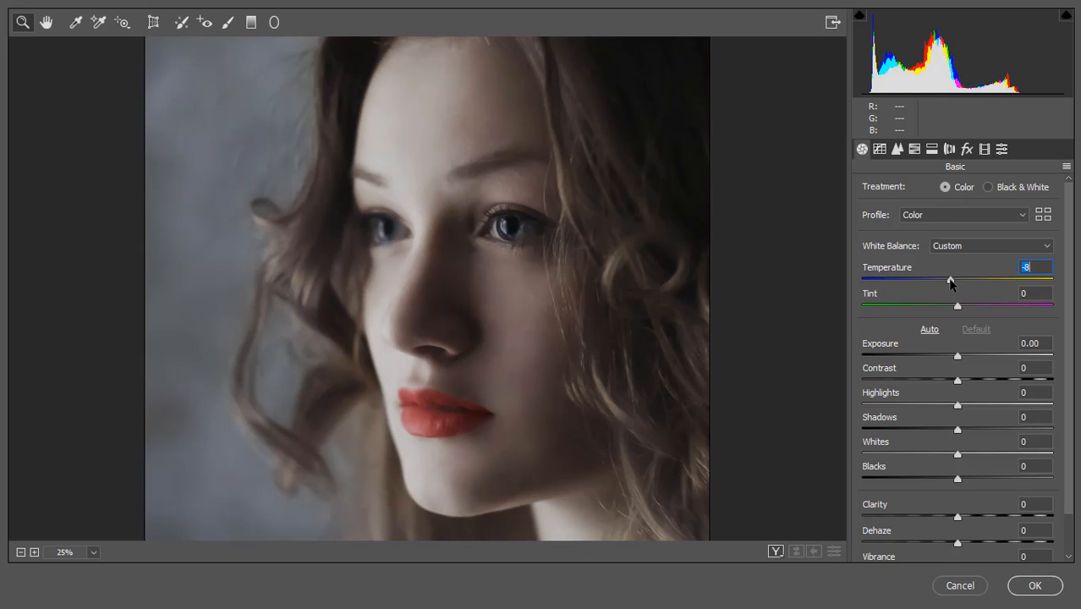
{"action": "scroll", "coordinate": [541, 304], "scroll_direction": "down", "scroll_amount": 3}
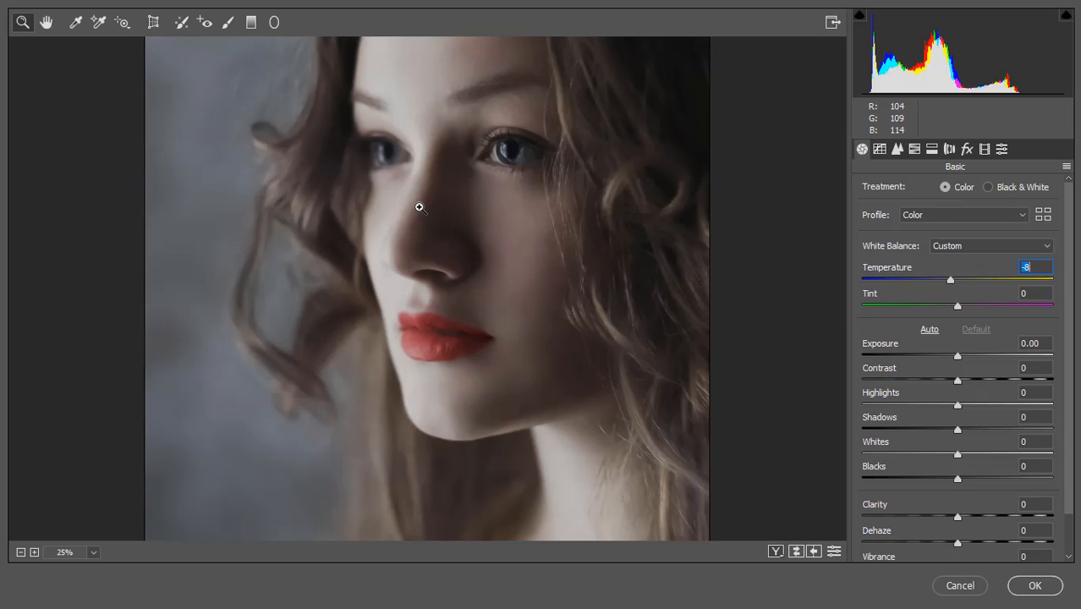
{"action": "scroll", "coordinate": [444, 113], "scroll_direction": "up", "scroll_amount": 4}
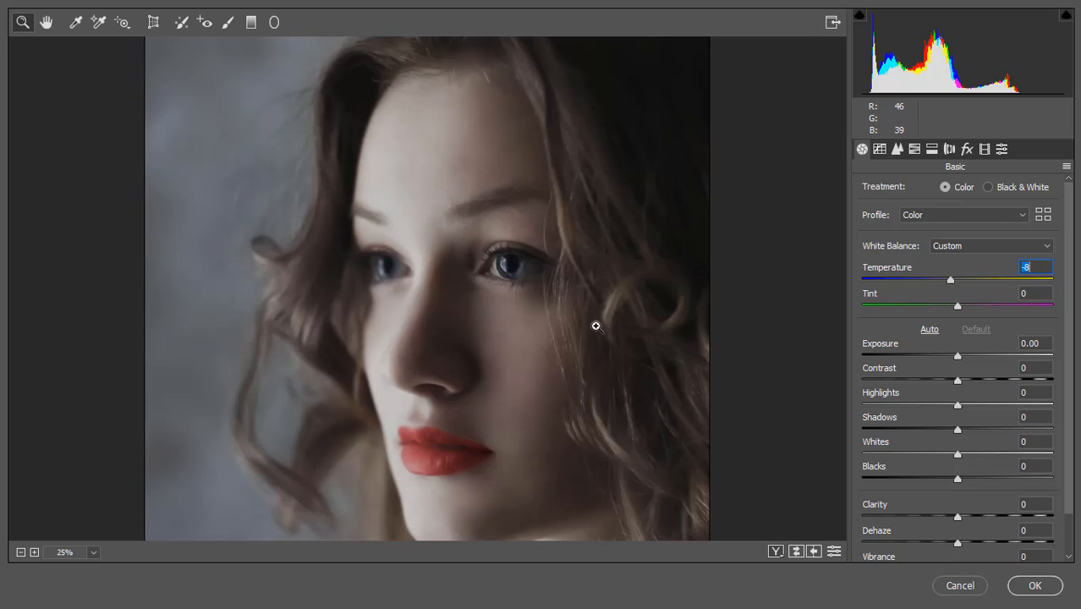
{"action": "scroll", "coordinate": [687, 366], "scroll_direction": "down", "scroll_amount": 3}
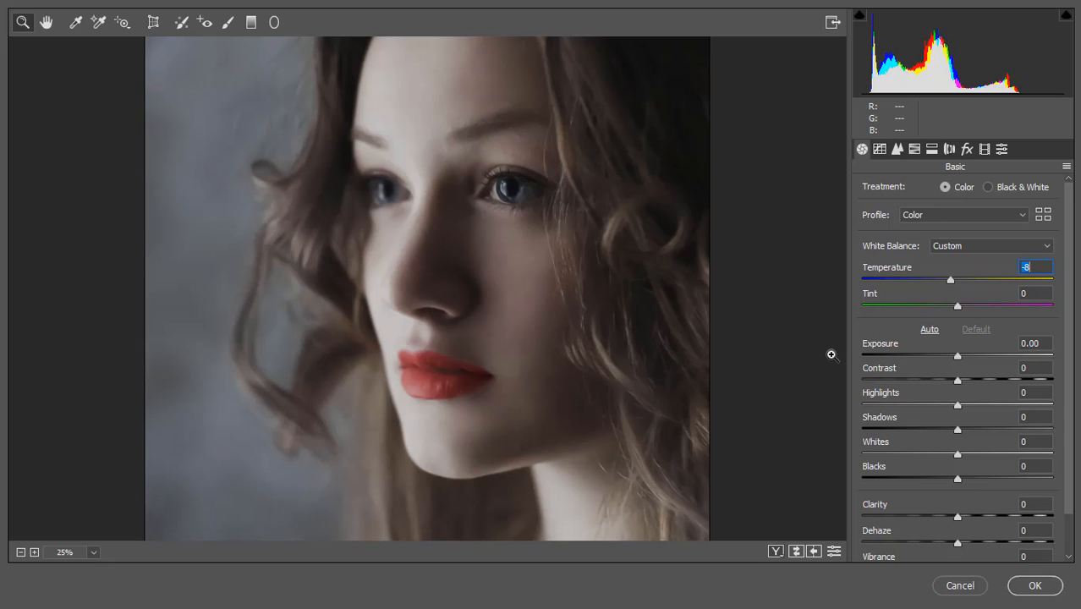
- Try Contrast at -100 and +100, and settle on a Contrast of +6
{"action": "left_click_drag", "start_coordinate": [959, 384], "coordinate": [843, 399]}
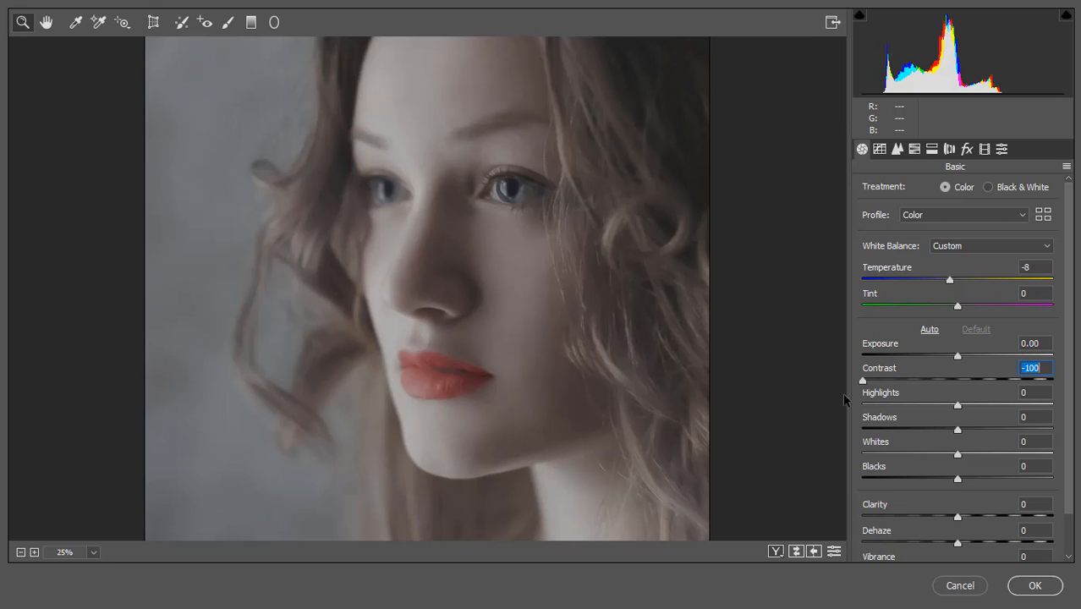
{"action": "type", "text": "100"}
{"action": "key", "text": "Return"}
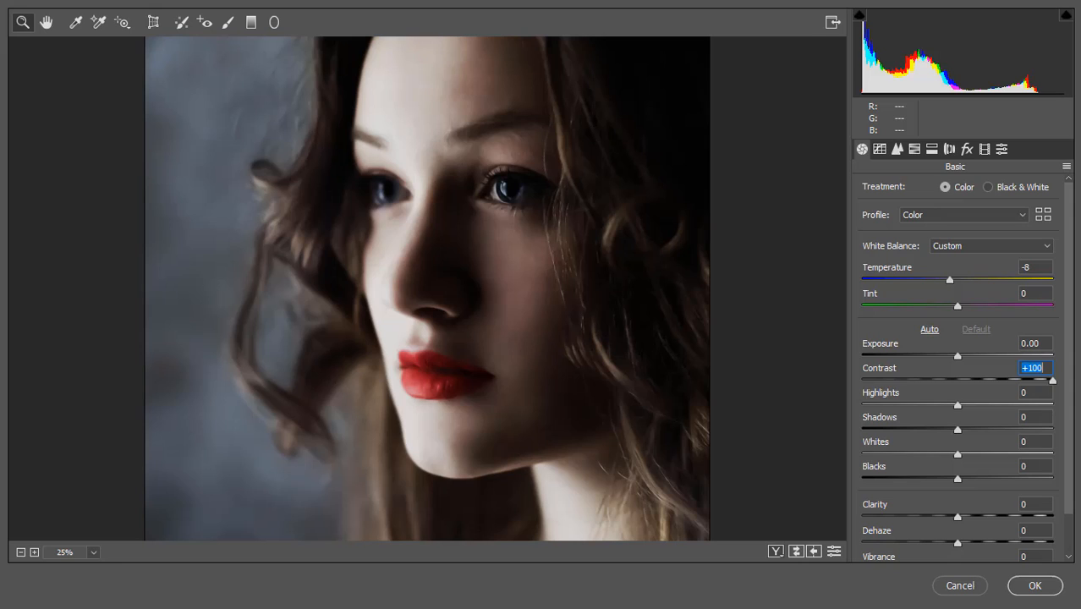
{"action": "left_click_drag", "start_coordinate": [1042, 375], "coordinate": [965, 394]}
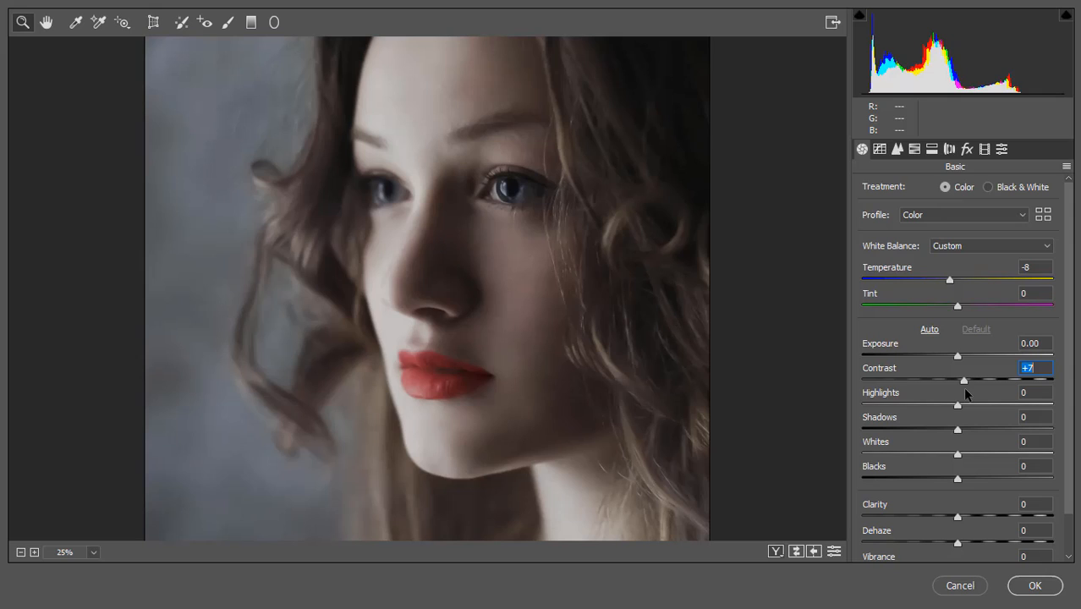
{"action": "left_click_drag", "start_coordinate": [965, 388], "coordinate": [964, 390]}
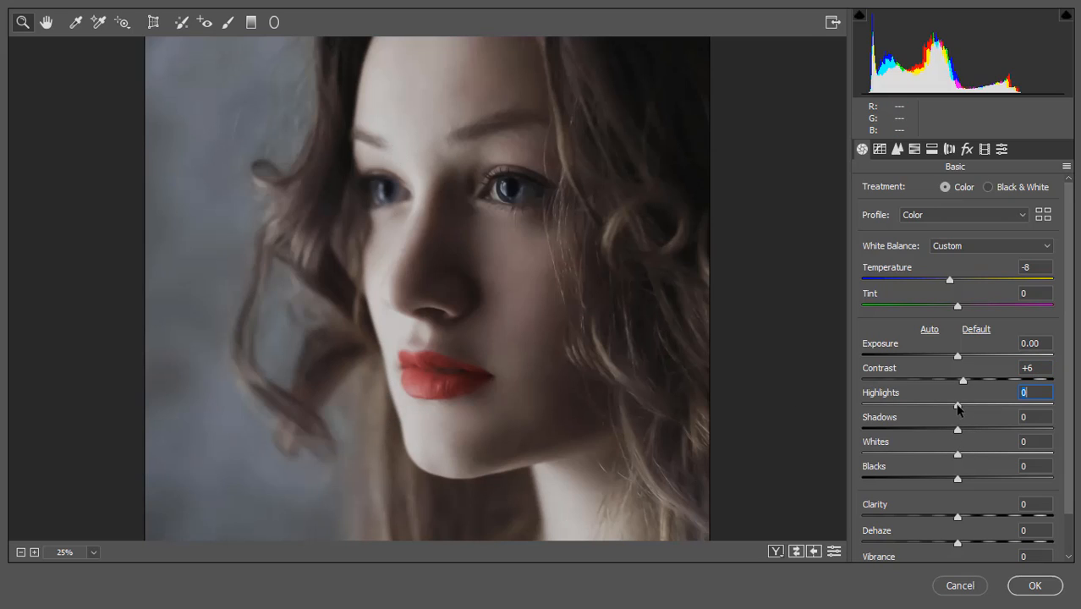
- Set Highlights to +2 and Whites to -2
{"action": "mouse_move", "coordinate": [958, 408]}
{"action": "left_mouse_down"}
{"action": "mouse_move", "coordinate": [891, 408]}
{"action": "mouse_move", "coordinate": [967, 409]}
{"action": "mouse_move", "coordinate": [931, 411]}
{"action": "mouse_move", "coordinate": [959, 412]}
{"action": "left_mouse_up"}
{"action": "scroll", "coordinate": [969, 429], "scroll_direction": "down", "scroll_amount": 1}
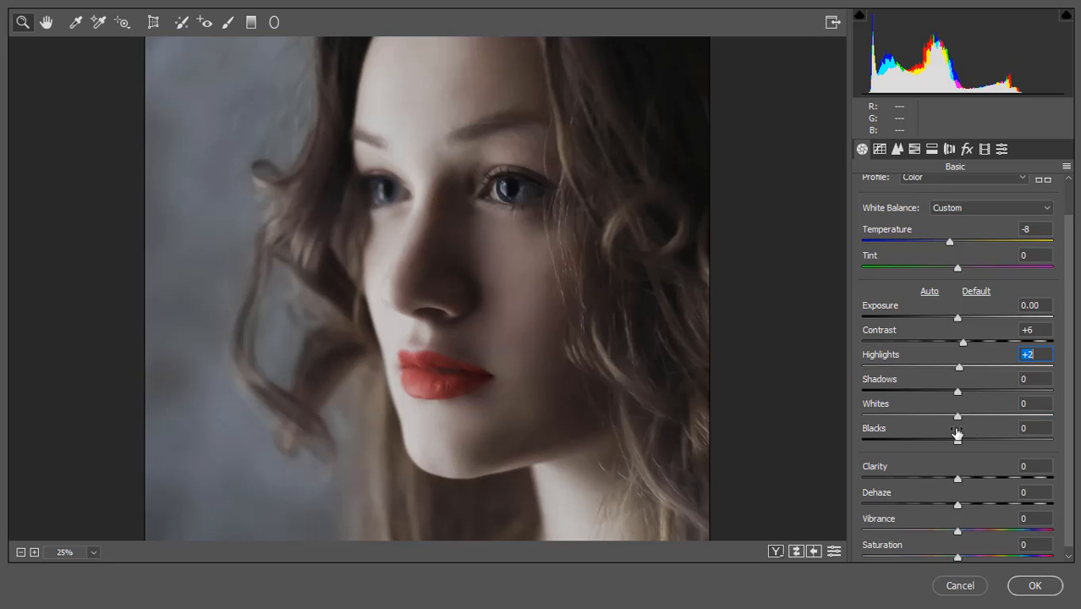
{"action": "mouse_move", "coordinate": [958, 419]}
{"action": "left_mouse_down"}
{"action": "mouse_move", "coordinate": [884, 423]}
{"action": "mouse_move", "coordinate": [947, 432]}
{"action": "mouse_move", "coordinate": [751, 425]}
{"action": "mouse_move", "coordinate": [960, 439]}
{"action": "left_mouse_up"}
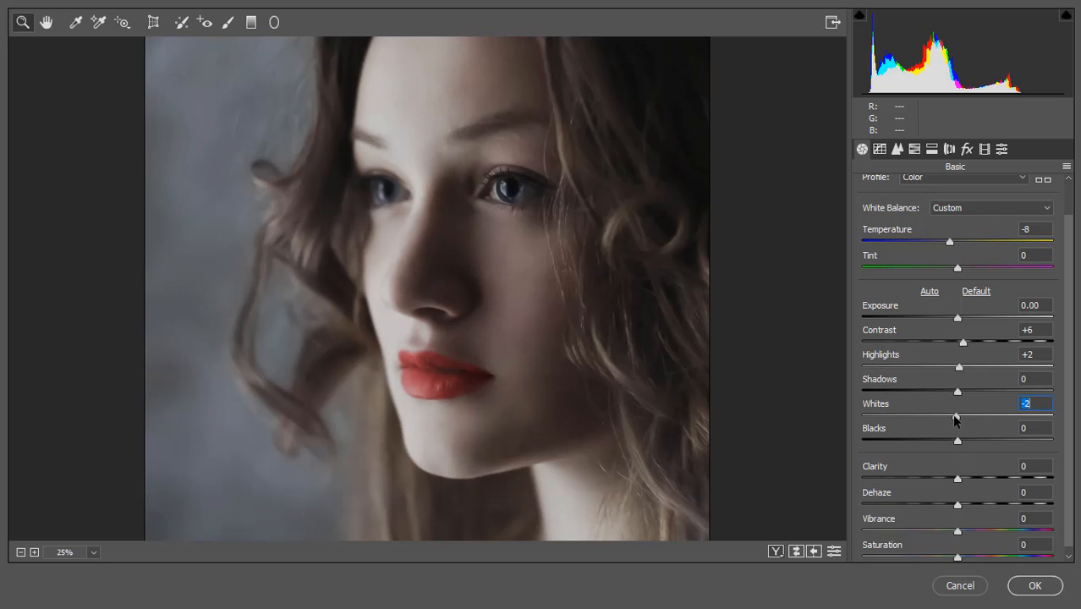
{"action": "mouse_move", "coordinate": [955, 417]}
{"action": "left_mouse_down"}
{"action": "mouse_move", "coordinate": [904, 410]}
{"action": "mouse_move", "coordinate": [967, 416]}
{"action": "mouse_move", "coordinate": [954, 414]}
{"action": "left_mouse_up"}
- Try Highlights at -69, bring it to -1, and set Whites to -48
{"action": "left_click_drag", "start_coordinate": [958, 369], "coordinate": [889, 369]}
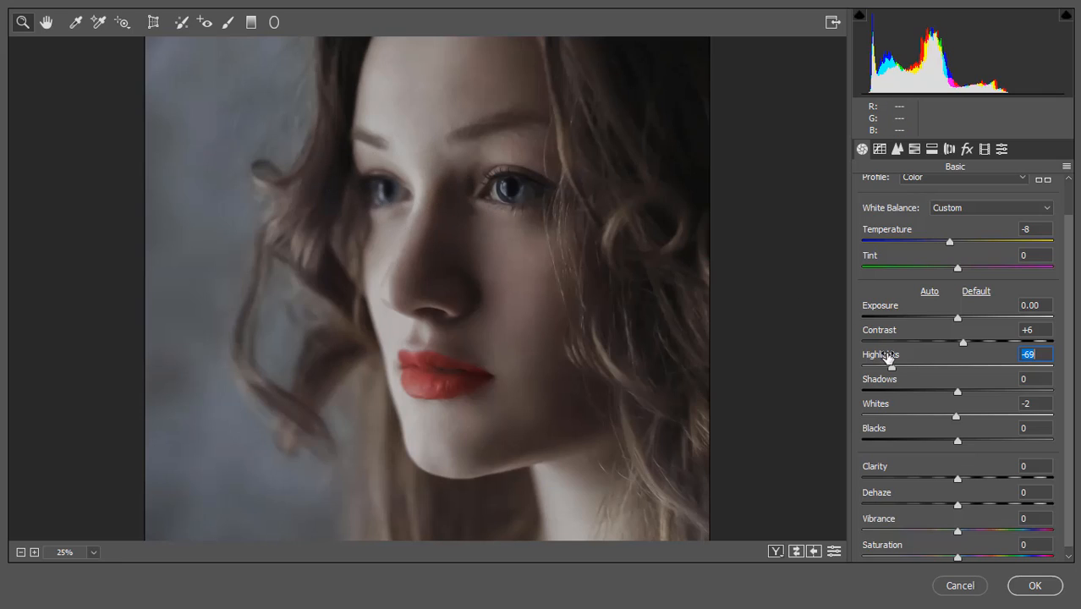
{"action": "left_click_drag", "start_coordinate": [891, 370], "coordinate": [959, 365]}
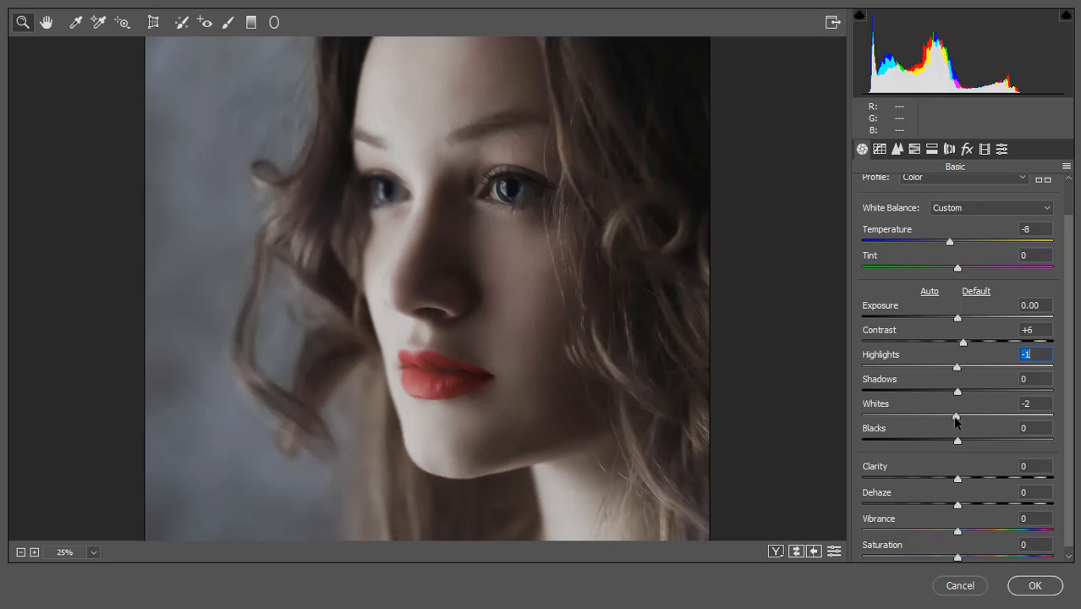
{"action": "left_click_drag", "start_coordinate": [956, 418], "coordinate": [911, 412]}
- Try Shadows at +1 and +100, and examine the dark hair around the forehead up close
{"action": "scroll", "coordinate": [931, 378], "scroll_direction": "down", "scroll_amount": 1}
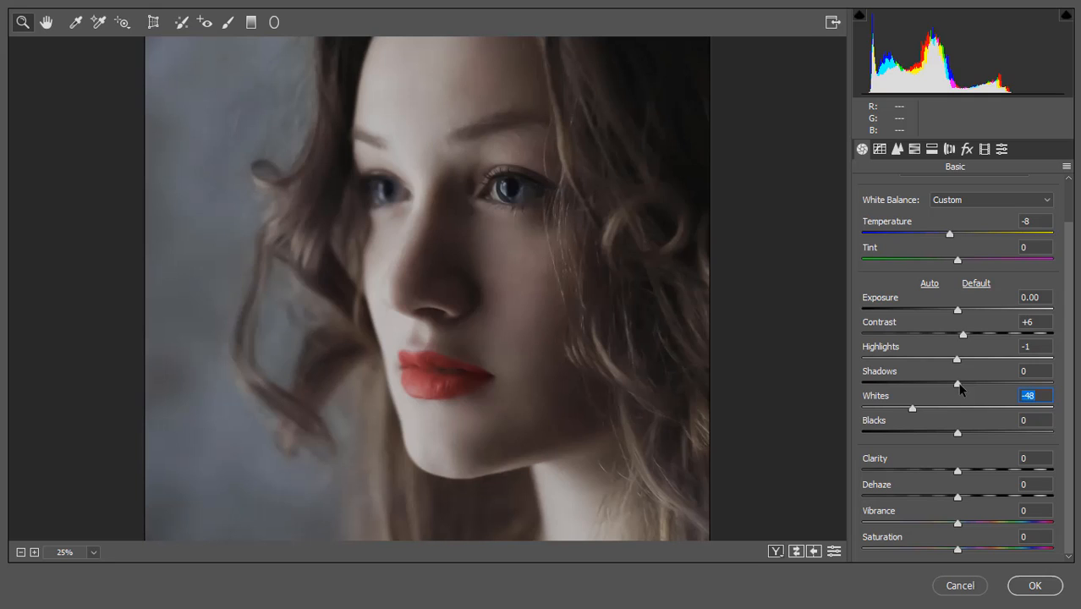
{"action": "mouse_move", "coordinate": [958, 386]}
{"action": "left_mouse_down"}
{"action": "mouse_move", "coordinate": [792, 390]}
{"action": "mouse_move", "coordinate": [961, 402]}
{"action": "mouse_move", "coordinate": [1071, 392]}
{"action": "mouse_move", "coordinate": [994, 381]}
{"action": "mouse_move", "coordinate": [1063, 387]}
{"action": "mouse_move", "coordinate": [951, 390]}
{"action": "mouse_move", "coordinate": [958, 385]}
{"action": "left_mouse_up"}
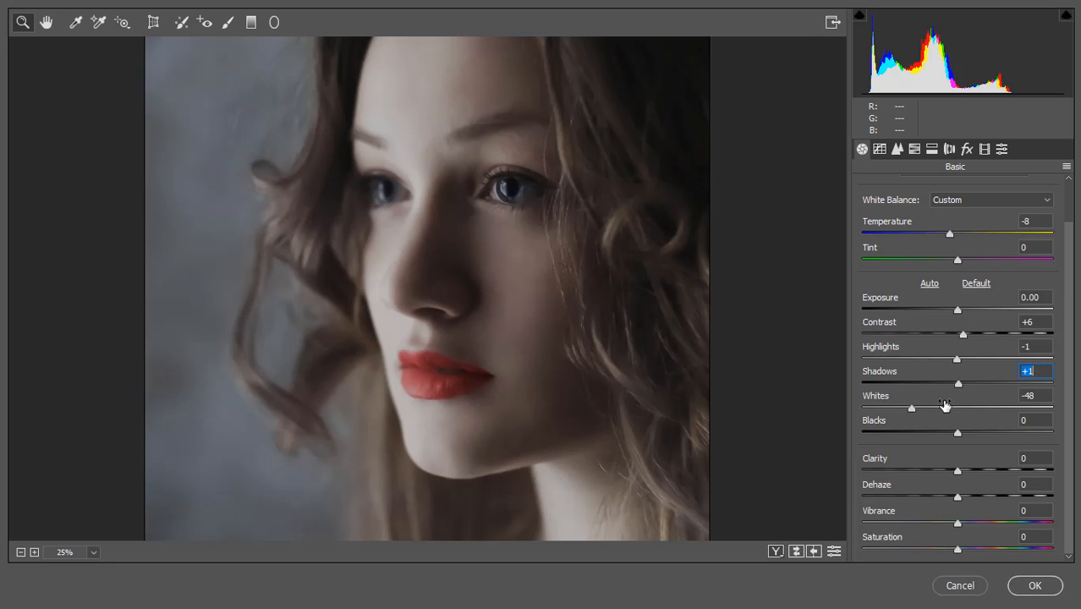
{"action": "left_click_drag", "start_coordinate": [958, 385], "coordinate": [1052, 384]}
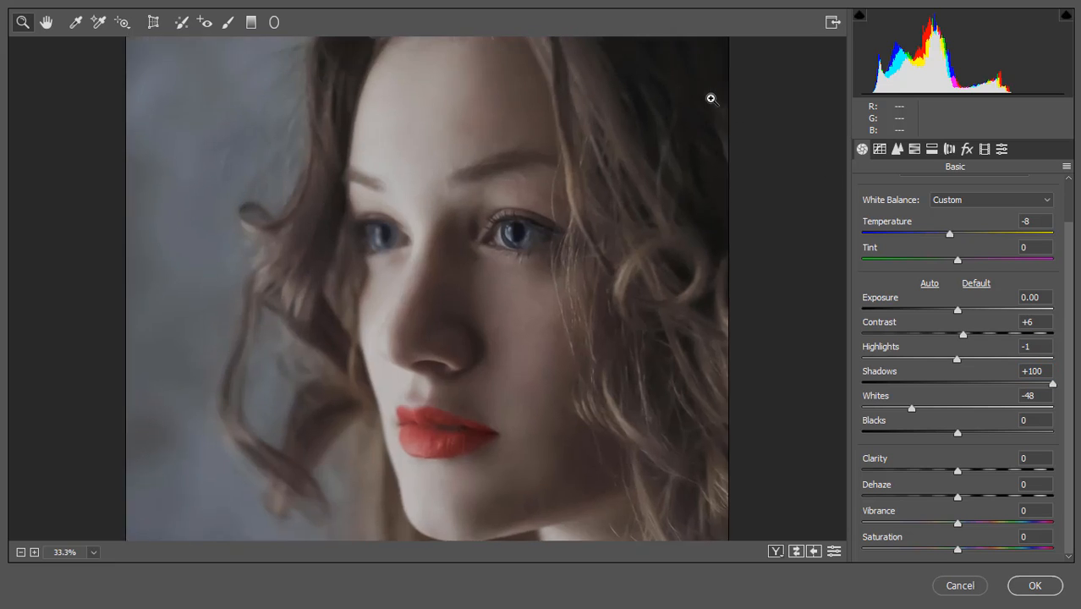
{"action": "left_click", "coordinate": [710, 98]}
{"action": "left_click_drag", "start_coordinate": [713, 261], "coordinate": [562, 138]}
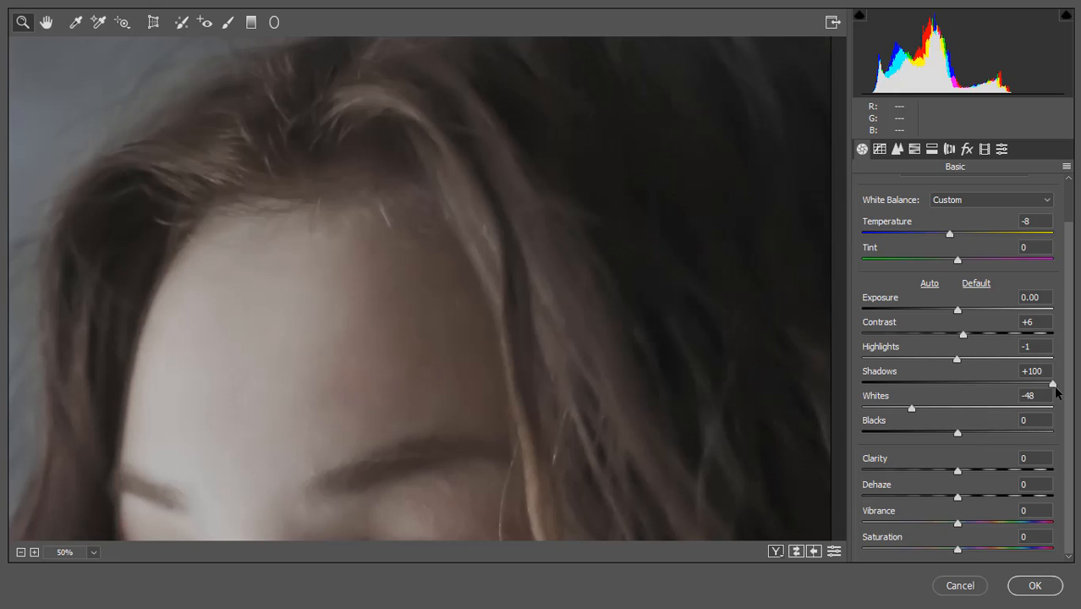
- Set Shadows to -9, after trying -2
{"action": "left_click_drag", "start_coordinate": [1052, 384], "coordinate": [957, 388]}
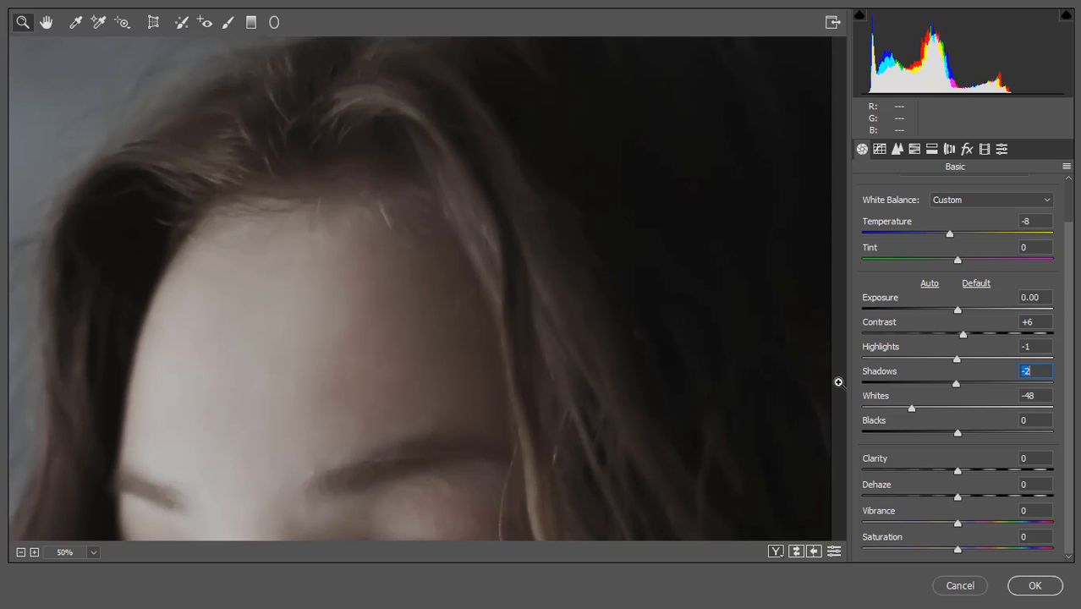
{"action": "key", "text": "ctrl+0"}
{"action": "mouse_move", "coordinate": [954, 385]}
{"action": "left_mouse_down"}
{"action": "mouse_move", "coordinate": [937, 385]}
{"action": "mouse_move", "coordinate": [957, 384]}
{"action": "mouse_move", "coordinate": [947, 384]}
{"action": "left_mouse_up"}
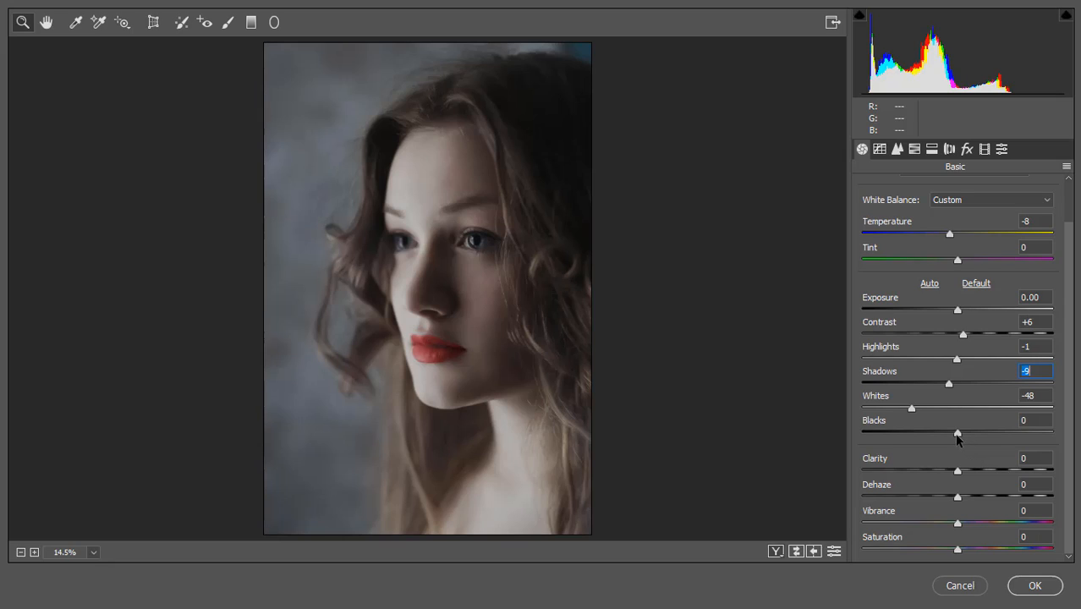
- Set Blacks to -21 and examine the face up close
{"action": "left_click", "coordinate": [958, 433]}
{"action": "left_click_drag", "start_coordinate": [958, 433], "coordinate": [937, 432]}
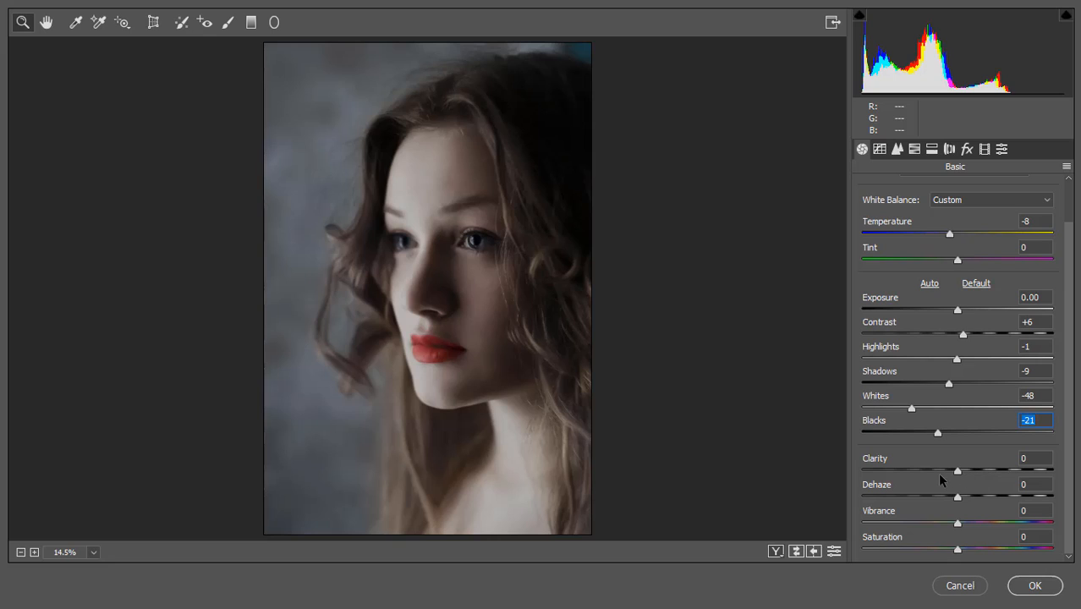
{"action": "left_click", "coordinate": [438, 222]}
{"action": "left_click_drag", "start_coordinate": [522, 418], "coordinate": [519, 340]}
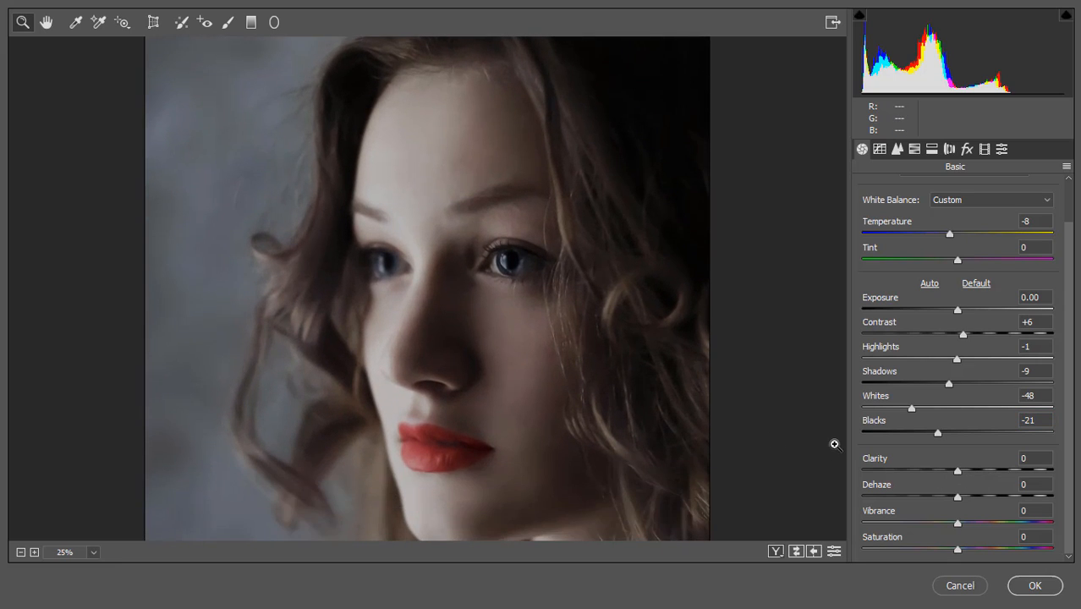
- Set Clarity to +1, after trying +100, 0 and -77
{"action": "left_click_drag", "start_coordinate": [958, 476], "coordinate": [1052, 471]}
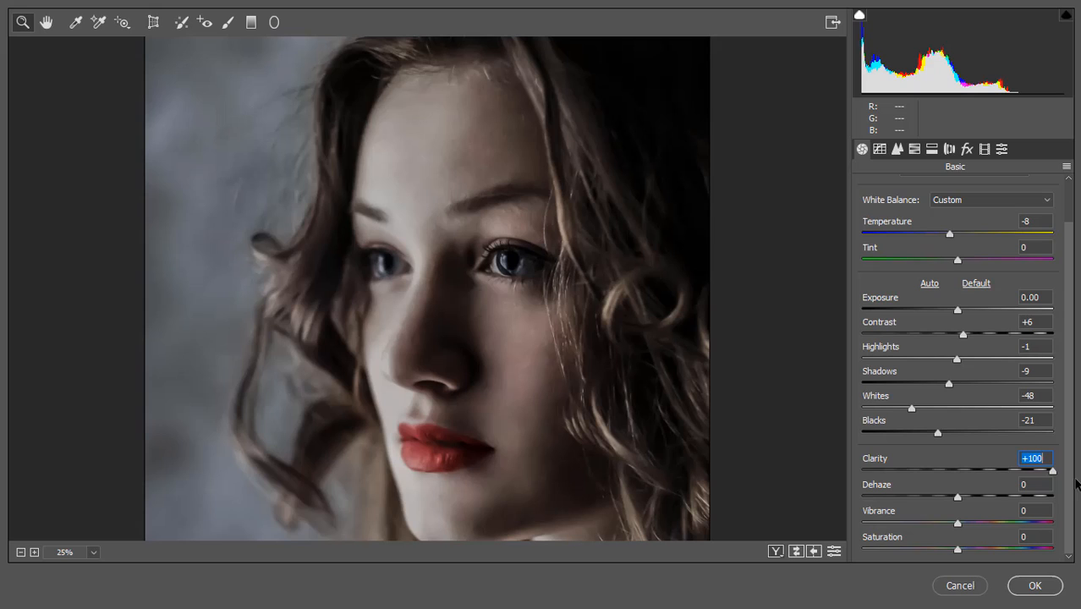
{"action": "left_click_drag", "start_coordinate": [1052, 474], "coordinate": [956, 483]}
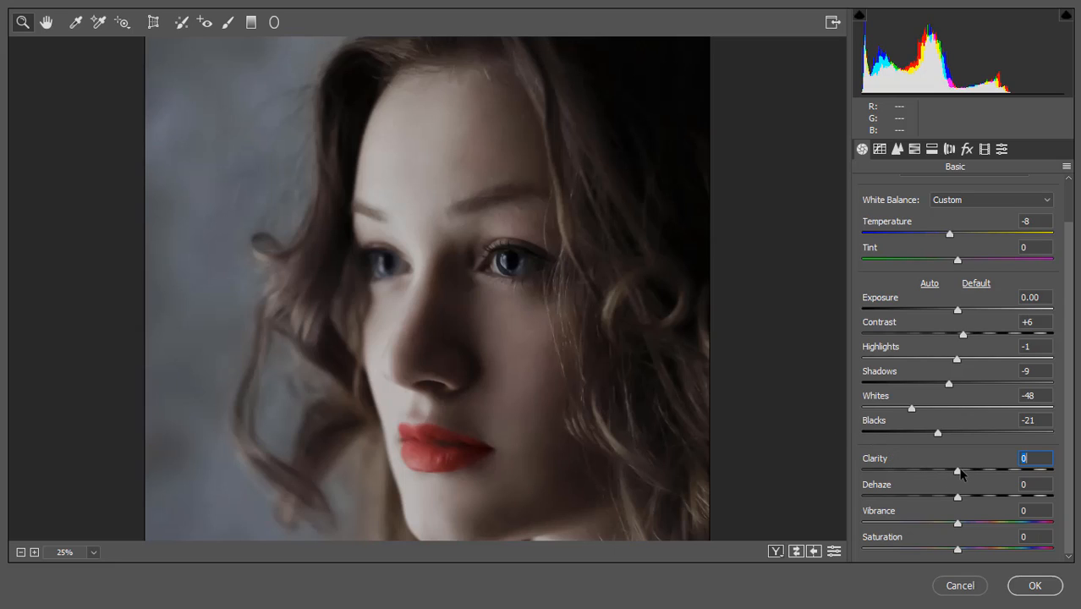
{"action": "left_click_drag", "start_coordinate": [958, 471], "coordinate": [886, 470]}
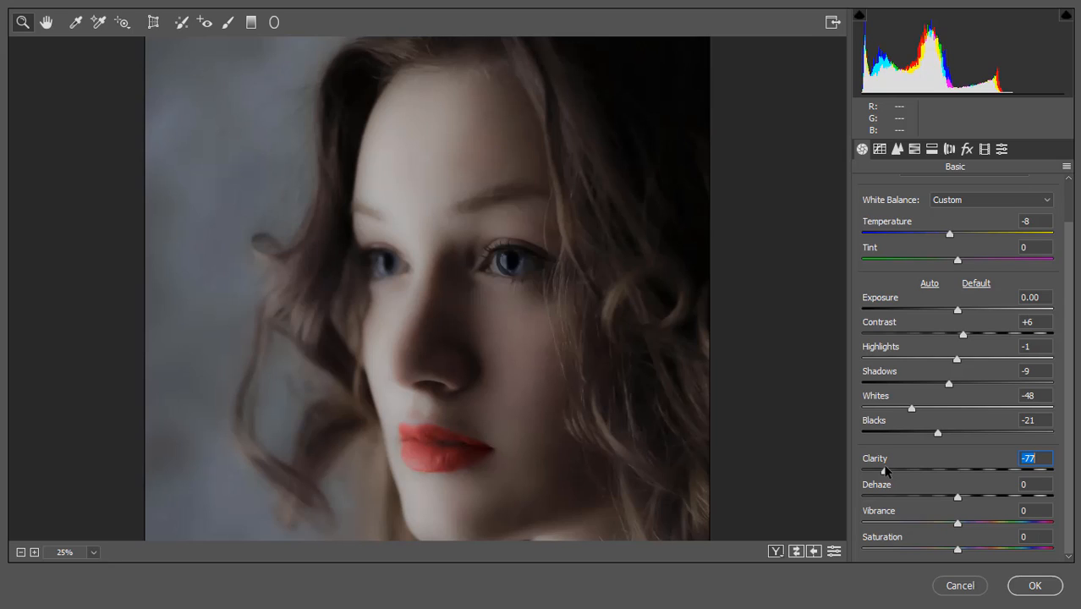
{"action": "left_click_drag", "start_coordinate": [885, 470], "coordinate": [960, 480]}
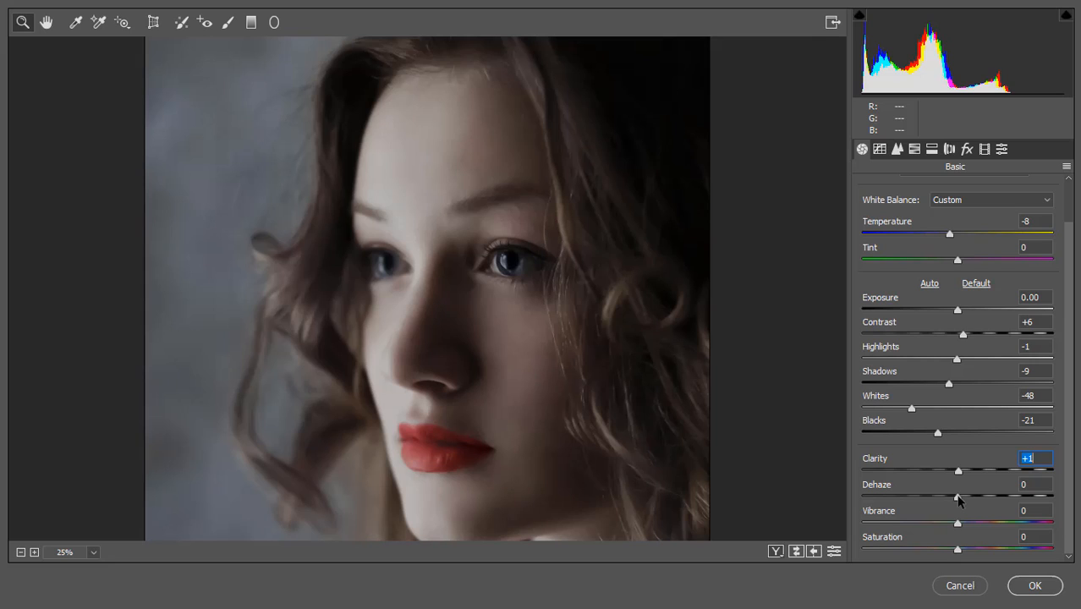
- Set Dehaze to +10, after trying -100, +23 and +100, and examine the chin and neck up close
{"action": "left_click_drag", "start_coordinate": [957, 496], "coordinate": [838, 508]}
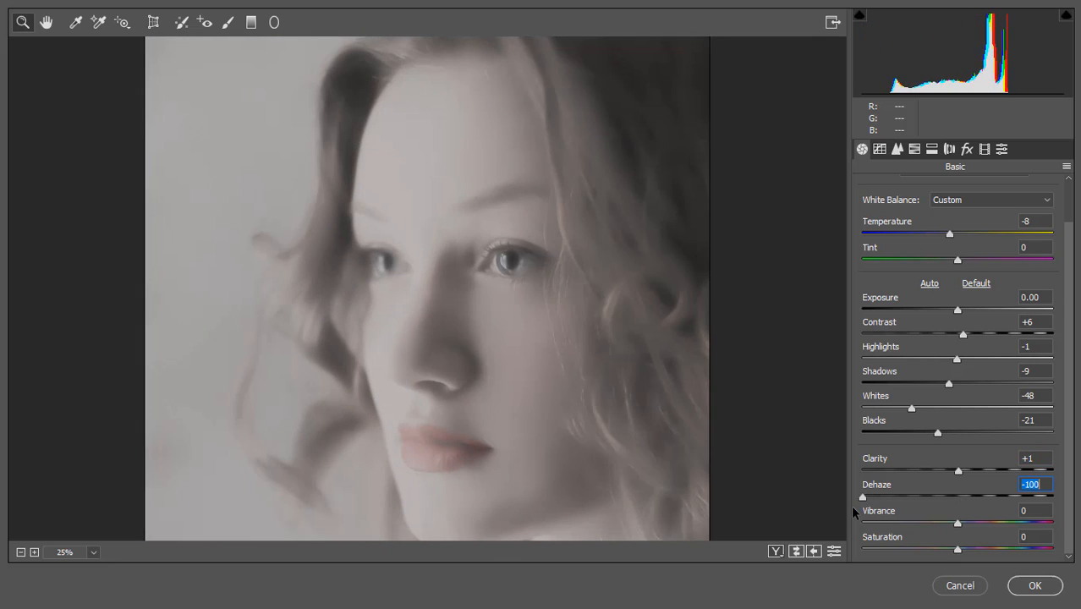
{"action": "left_click_drag", "start_coordinate": [850, 505], "coordinate": [979, 500]}
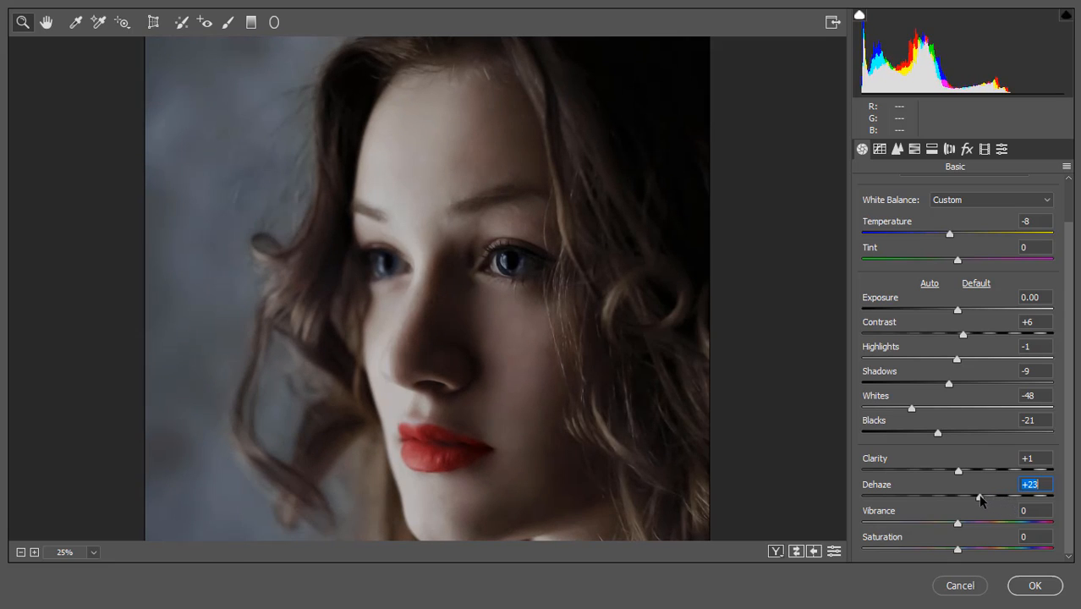
{"action": "left_click_drag", "start_coordinate": [979, 499], "coordinate": [1052, 499]}
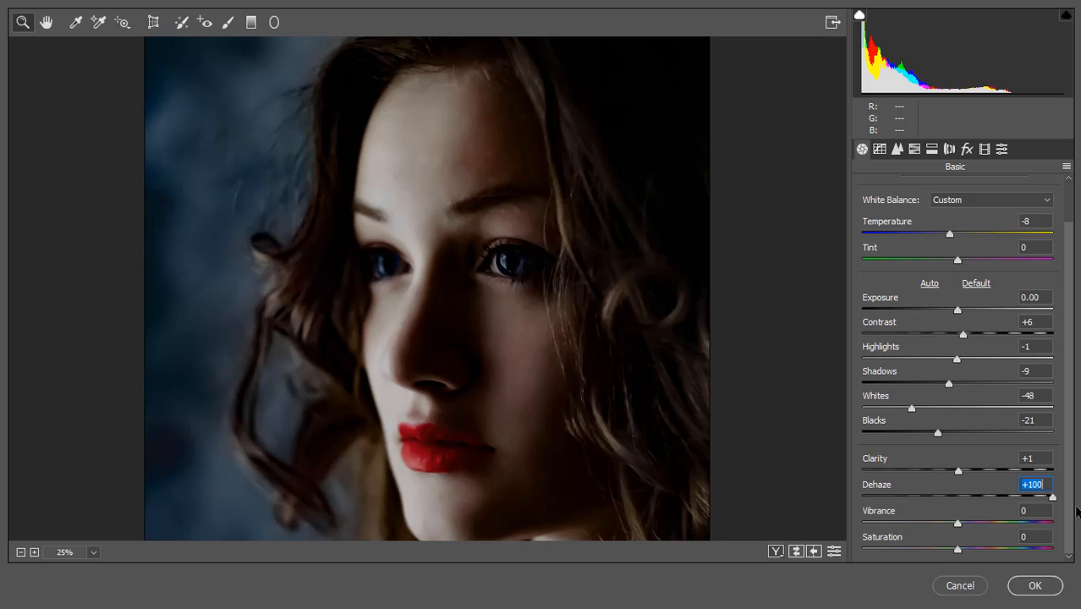
{"action": "left_click_drag", "start_coordinate": [1052, 498], "coordinate": [965, 500]}
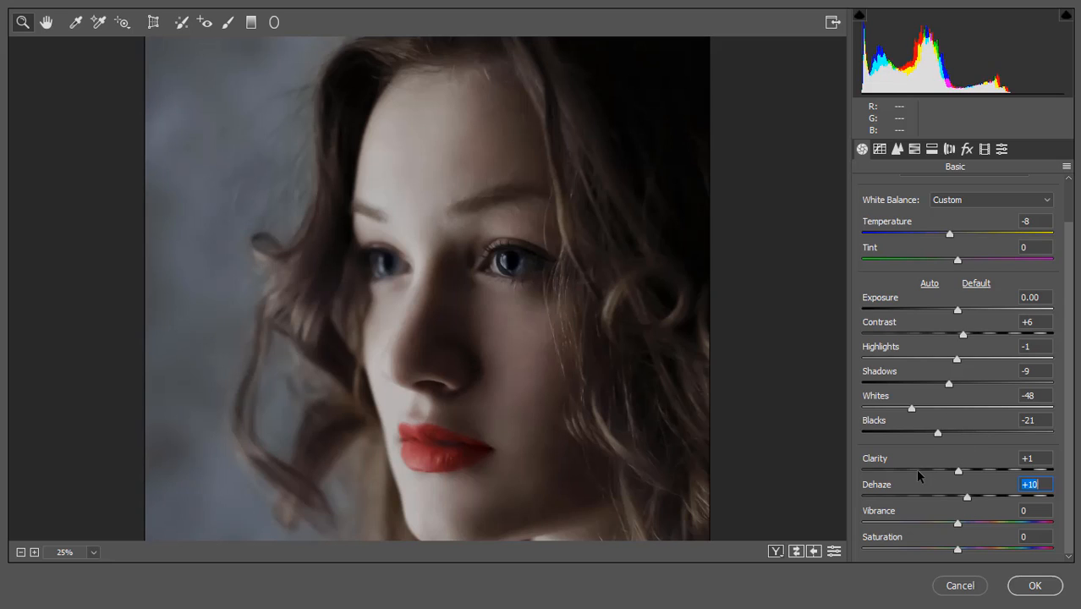
{"action": "scroll", "coordinate": [575, 416], "scroll_direction": "down", "scroll_amount": 4}
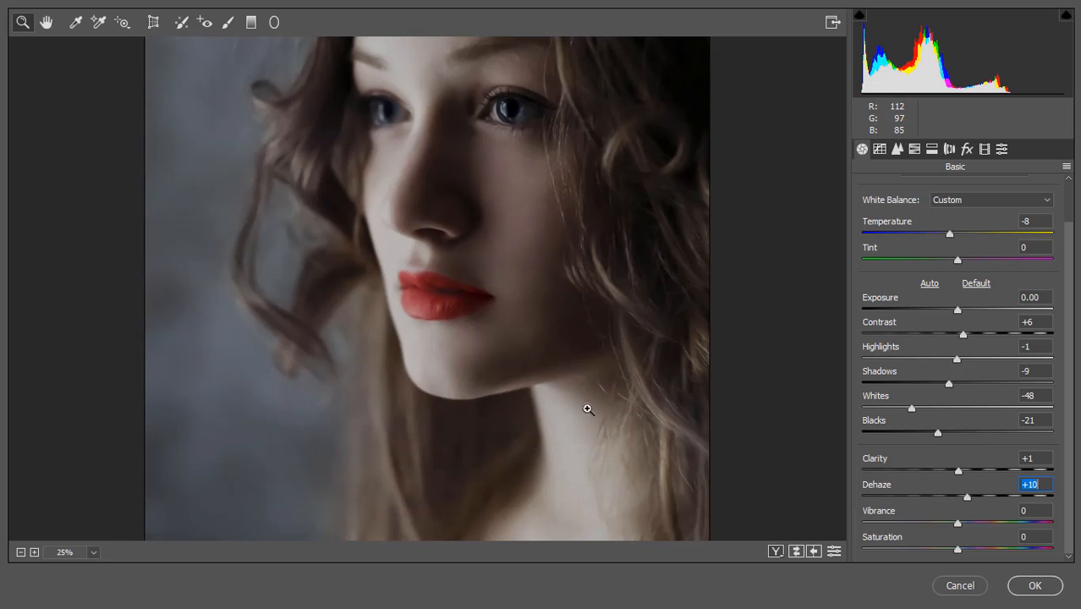
{"action": "scroll", "coordinate": [524, 418], "scroll_direction": "down", "scroll_amount": 1}
{"action": "left_click", "coordinate": [585, 406]}
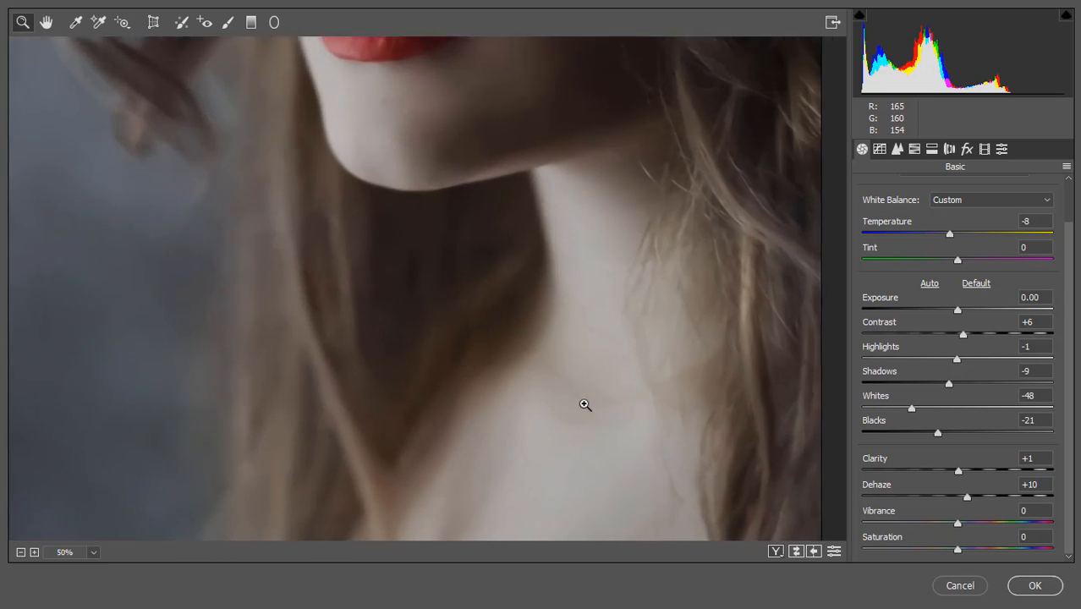
{"action": "scroll", "coordinate": [583, 277], "scroll_direction": "up", "scroll_amount": 1}
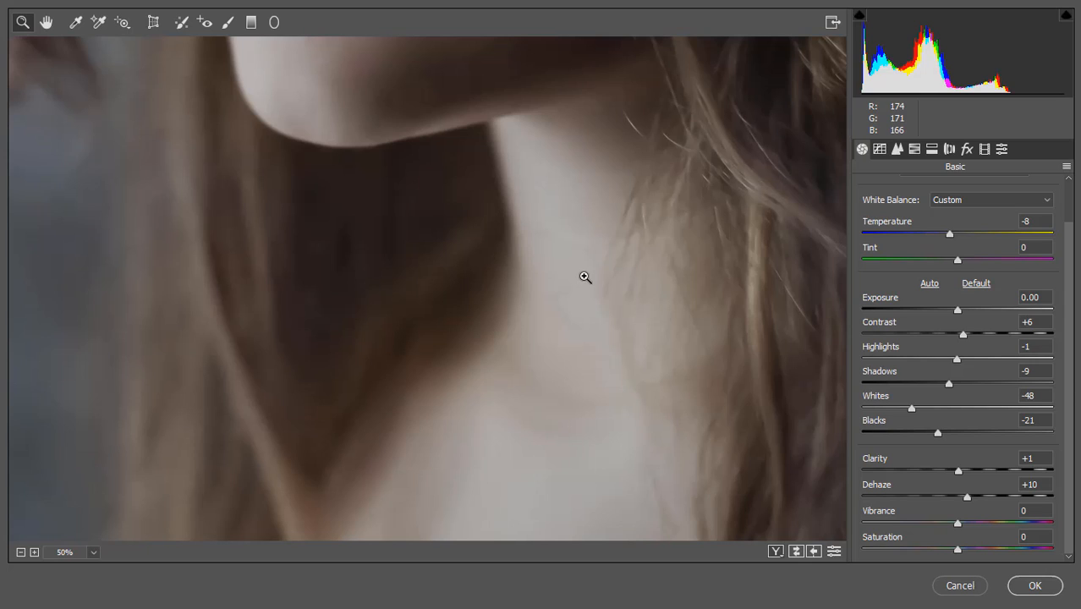
{"action": "key", "text": "ctrl+0"}
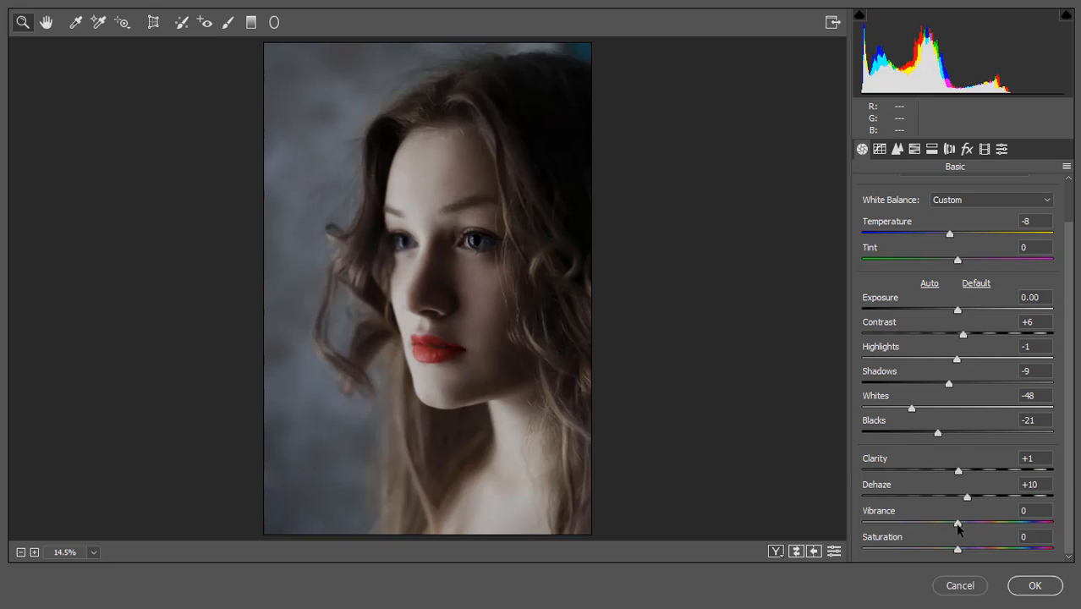
- Set Vibrance to +100 and Saturation to +9
{"action": "left_click_drag", "start_coordinate": [957, 525], "coordinate": [1057, 523]}
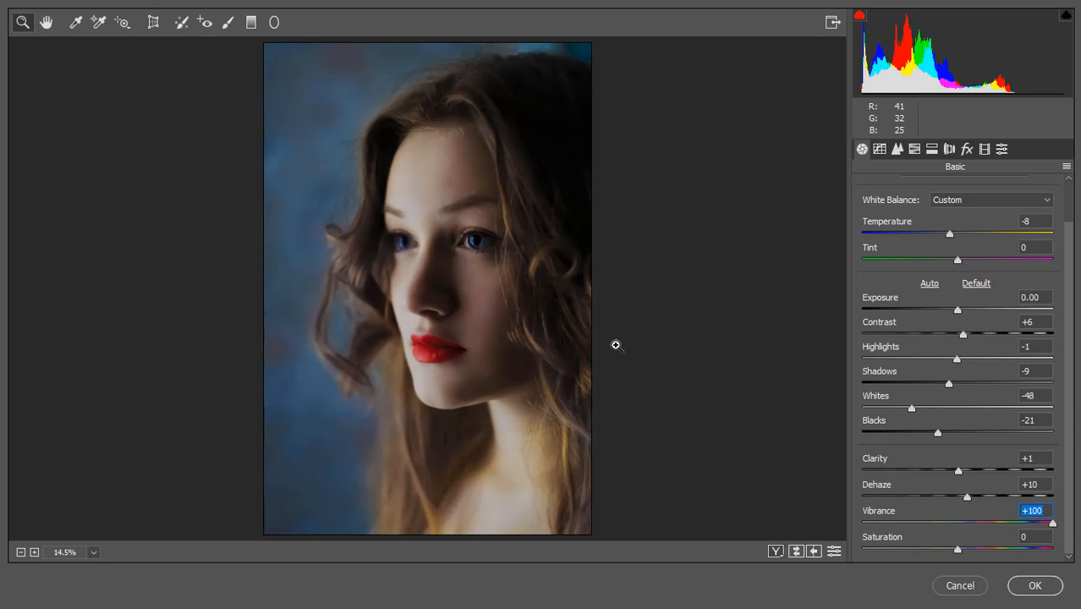
{"action": "scroll", "coordinate": [916, 240], "scroll_direction": "up", "scroll_amount": 3}
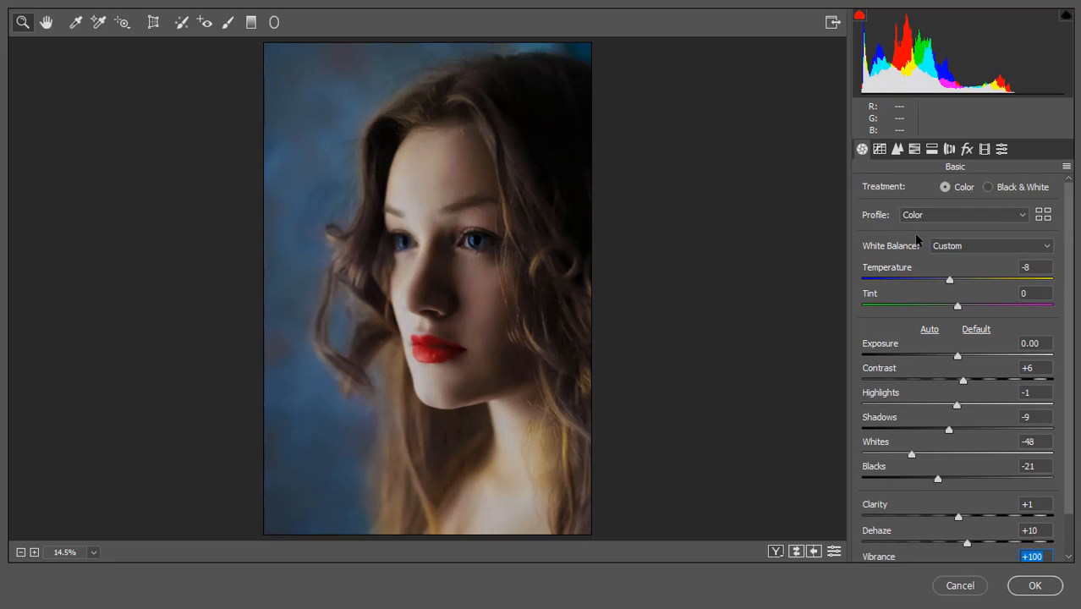
{"action": "scroll", "coordinate": [998, 505], "scroll_direction": "down", "scroll_amount": 2}
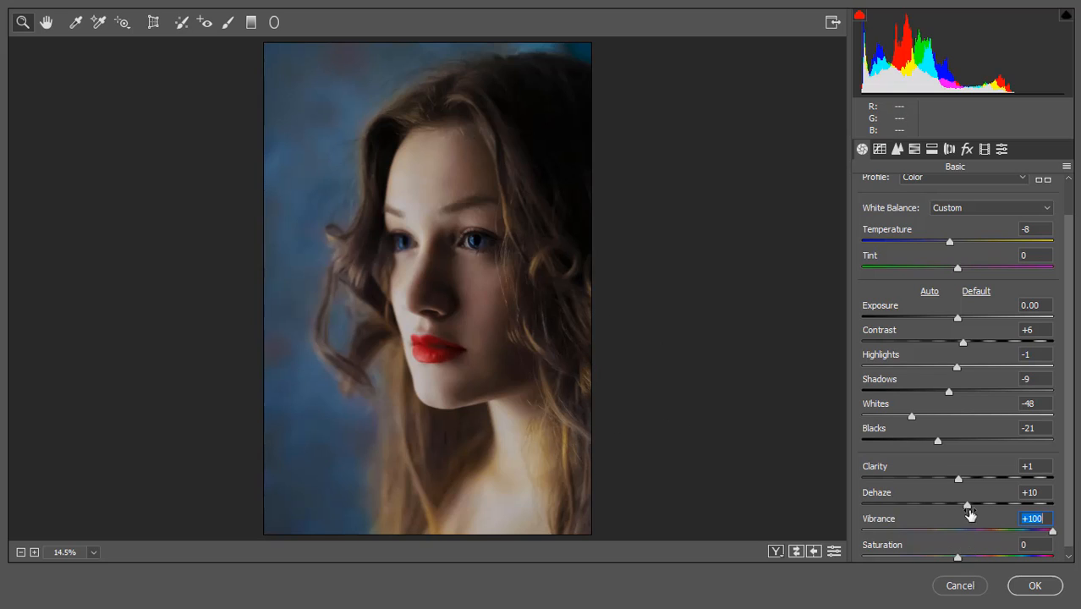
{"action": "scroll", "coordinate": [966, 515], "scroll_direction": "down", "scroll_amount": 1}
{"action": "mouse_move", "coordinate": [956, 550]}
{"action": "left_mouse_down"}
{"action": "mouse_move", "coordinate": [991, 551]}
{"action": "mouse_move", "coordinate": [964, 554]}
{"action": "left_mouse_up"}
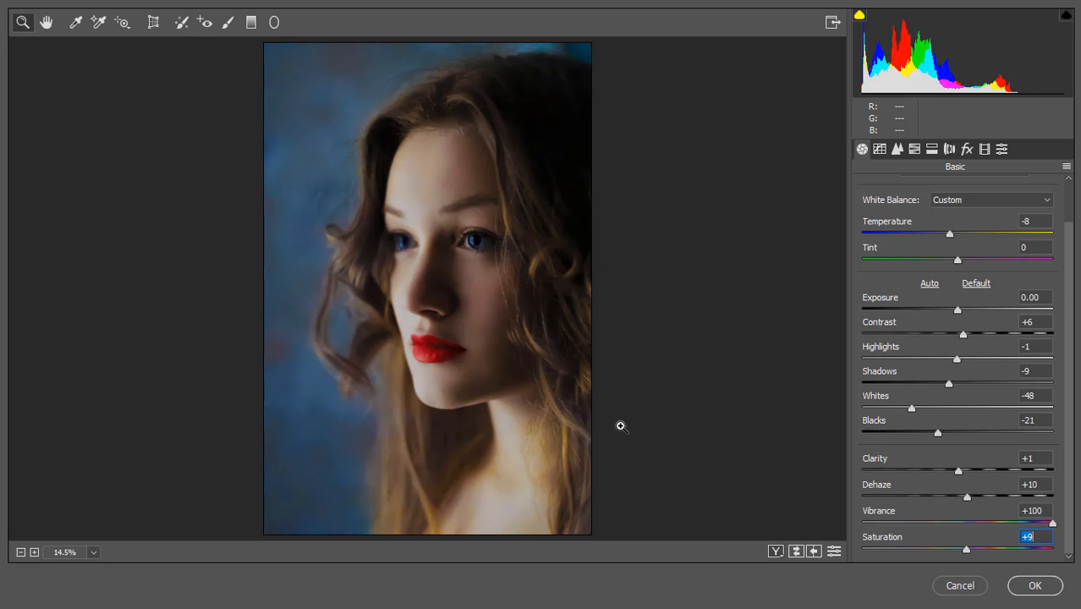
- Examine the yellow tint on the neck and hair, and set the Yellows saturation to -65 in the HSL adjustments
{"action": "left_click", "coordinate": [461, 174]}
{"action": "scroll", "coordinate": [515, 266], "scroll_direction": "down", "scroll_amount": 3}
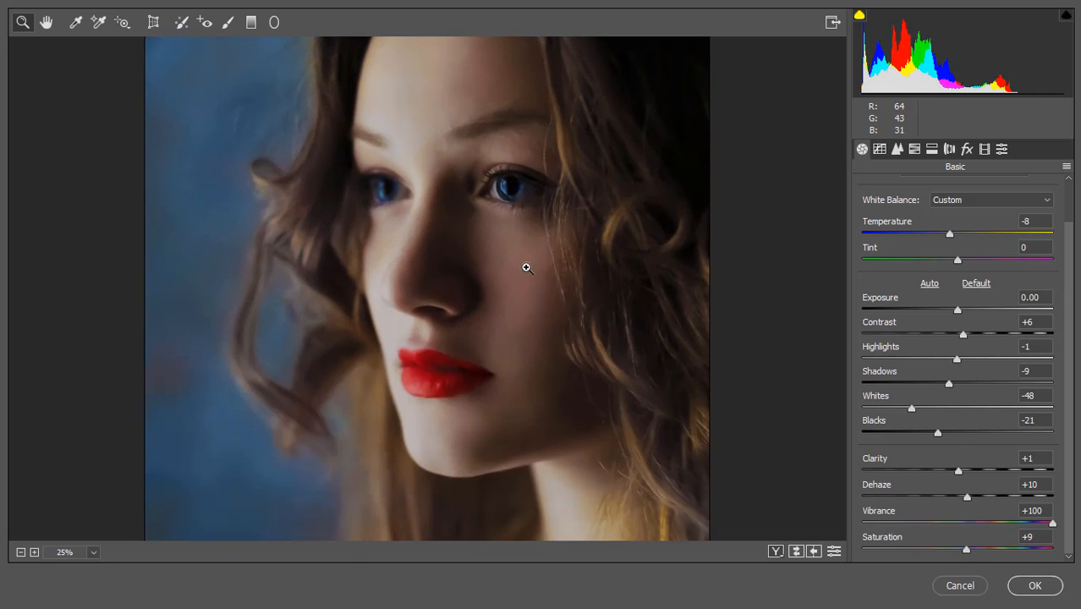
{"action": "scroll", "coordinate": [566, 369], "scroll_direction": "down", "scroll_amount": 3}
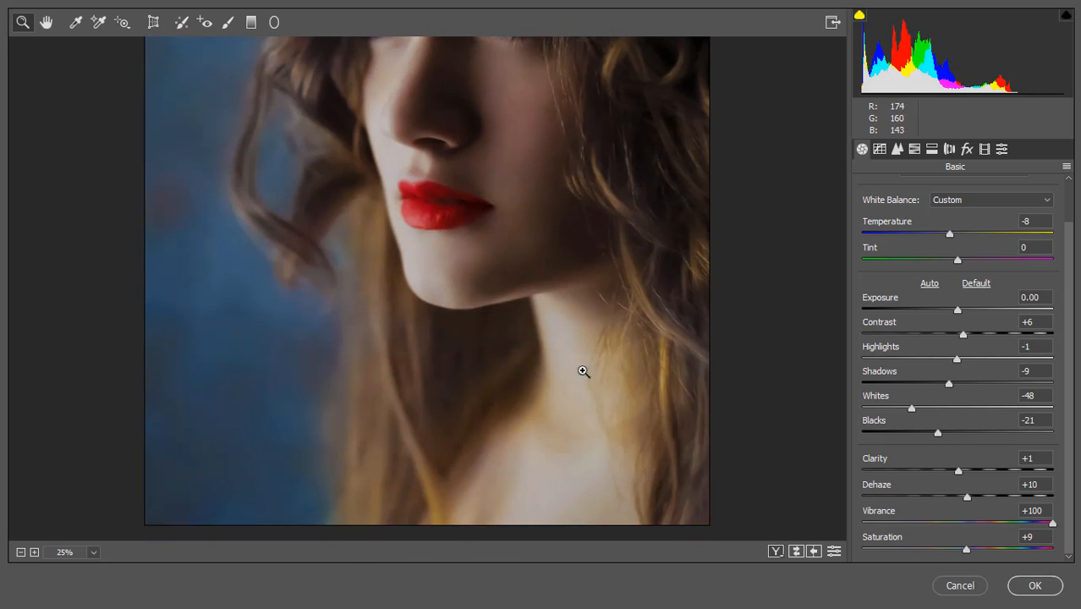
{"action": "left_click", "coordinate": [933, 149]}
{"action": "left_click", "coordinate": [914, 150]}
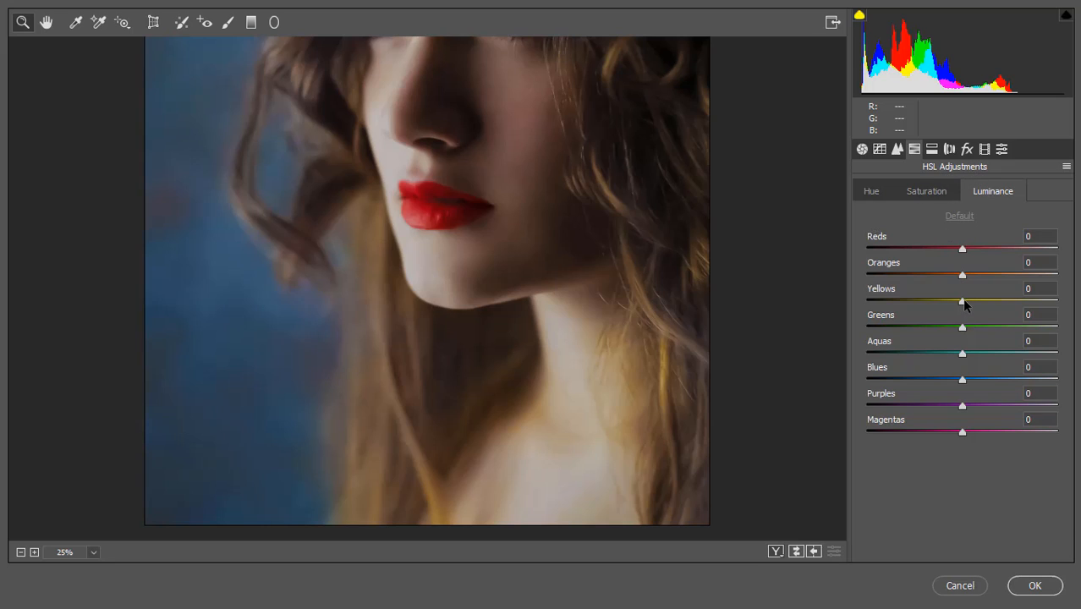
{"action": "left_click_drag", "start_coordinate": [962, 302], "coordinate": [898, 301]}
{"action": "left_click", "coordinate": [927, 191]}
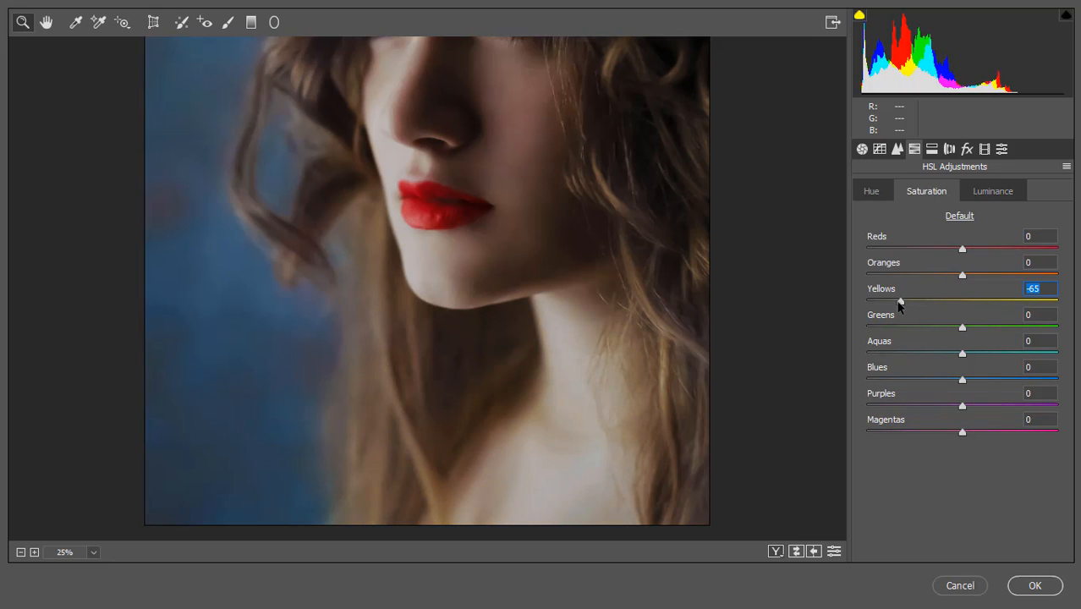
{"action": "key", "text": "ctrl+0"}
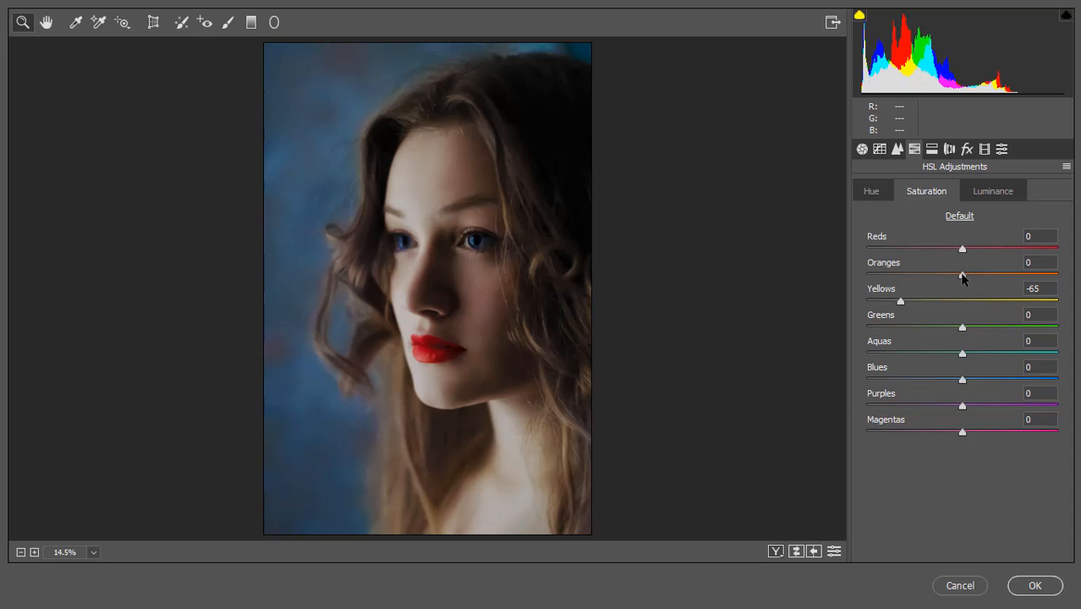
- Set the HSL saturation of Oranges to -14, after trying -18, and of Yellows to -51
{"action": "mouse_move", "coordinate": [961, 274]}
{"action": "left_mouse_down"}
{"action": "mouse_move", "coordinate": [918, 273]}
{"action": "mouse_move", "coordinate": [1000, 273]}
{"action": "mouse_move", "coordinate": [936, 276]}
{"action": "mouse_move", "coordinate": [946, 275]}
{"action": "left_mouse_up"}
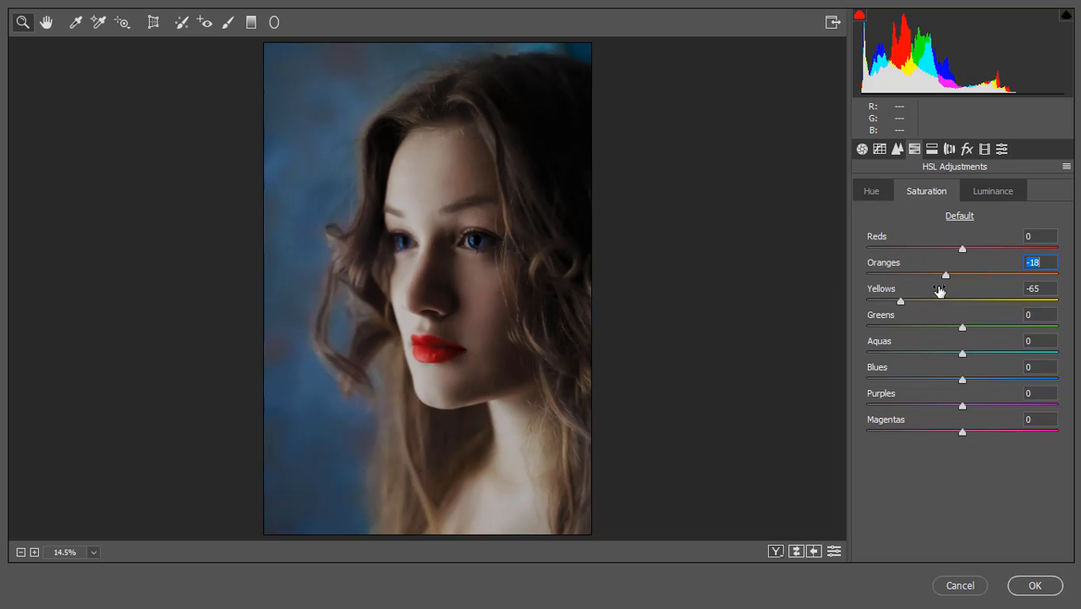
{"action": "mouse_move", "coordinate": [945, 276]}
{"action": "left_mouse_down"}
{"action": "mouse_move", "coordinate": [1075, 284]}
{"action": "mouse_move", "coordinate": [946, 279]}
{"action": "left_mouse_up"}
{"action": "left_click_drag", "start_coordinate": [901, 300], "coordinate": [951, 326]}
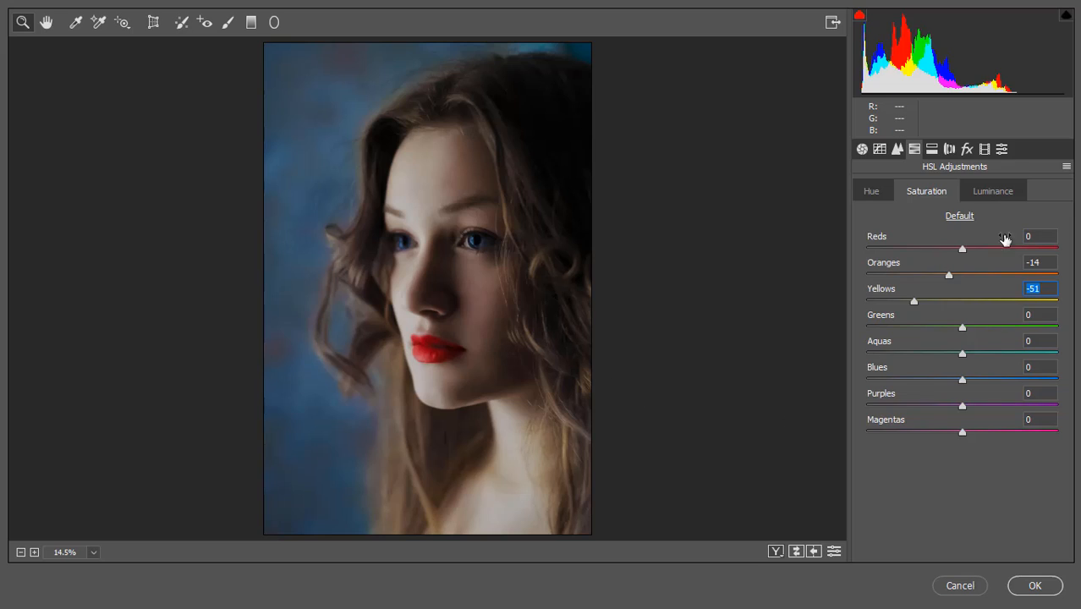
- Shift the HSL hue of Oranges to -13 and of Yellows to -42
{"action": "left_click", "coordinate": [867, 192]}
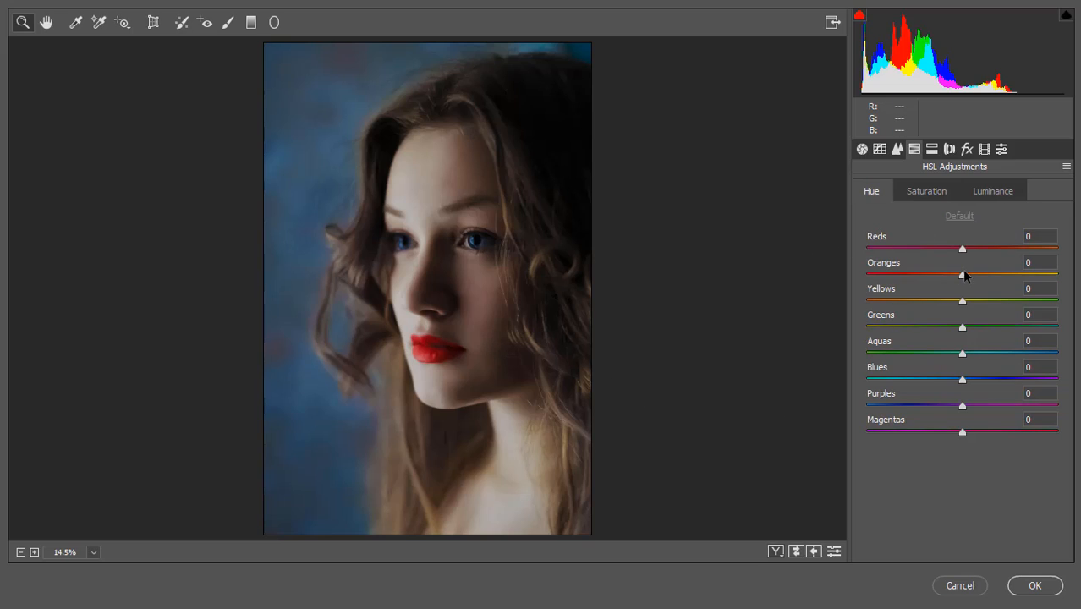
{"action": "left_click_drag", "start_coordinate": [955, 274], "coordinate": [921, 306]}
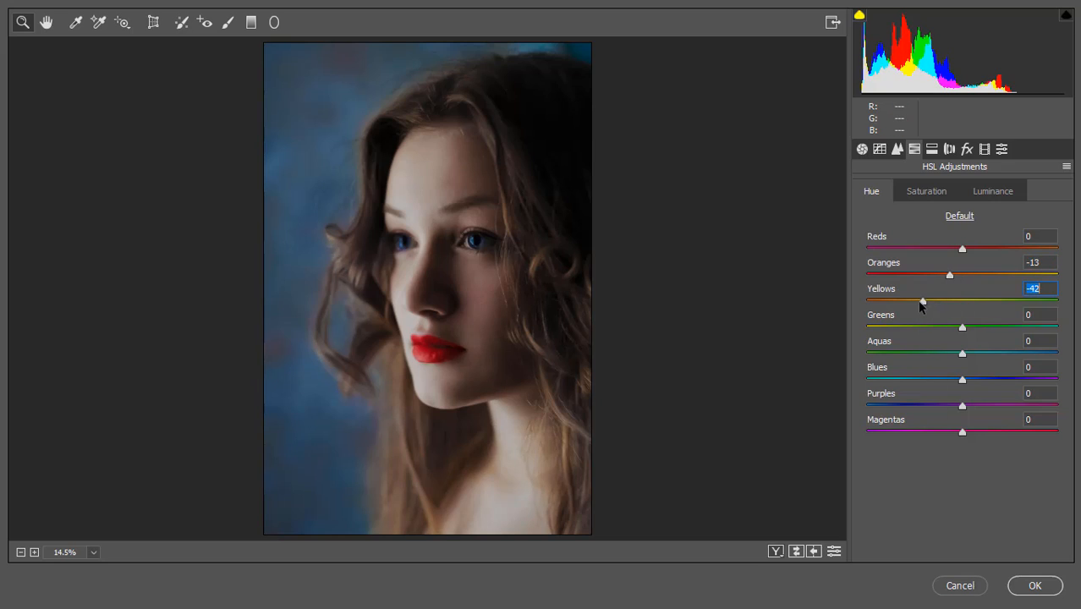
- Set the HSL luminance of Oranges to +1 and of Yellows to +8, and apply the Camera Raw filter
{"action": "left_click", "coordinate": [993, 198]}
{"action": "left_click_drag", "start_coordinate": [964, 275], "coordinate": [970, 302]}
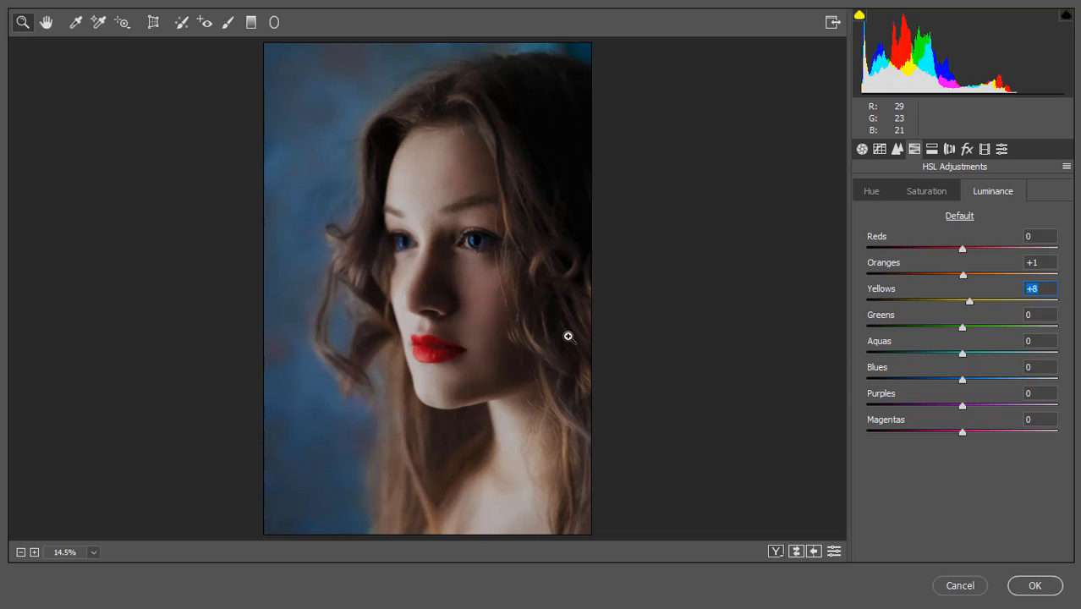
{"action": "left_click", "coordinate": [1034, 585]}
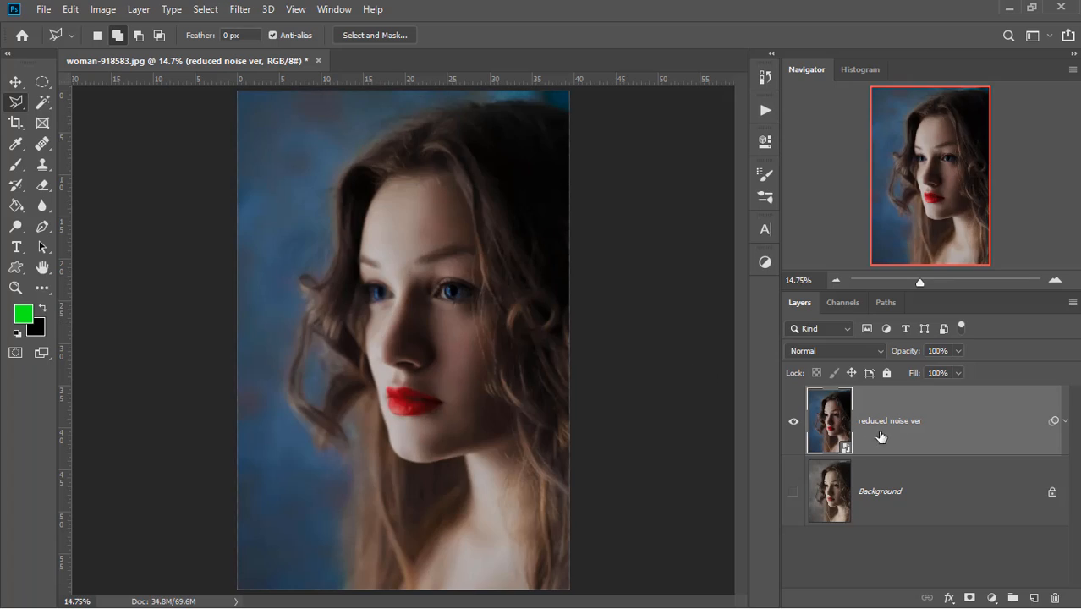
- Show the Background layer and toggle the visibility of the "reduced noise ver" layer to compare the face before and after
{"action": "left_click", "coordinate": [795, 499]}
{"action": "left_click", "coordinate": [794, 421]}
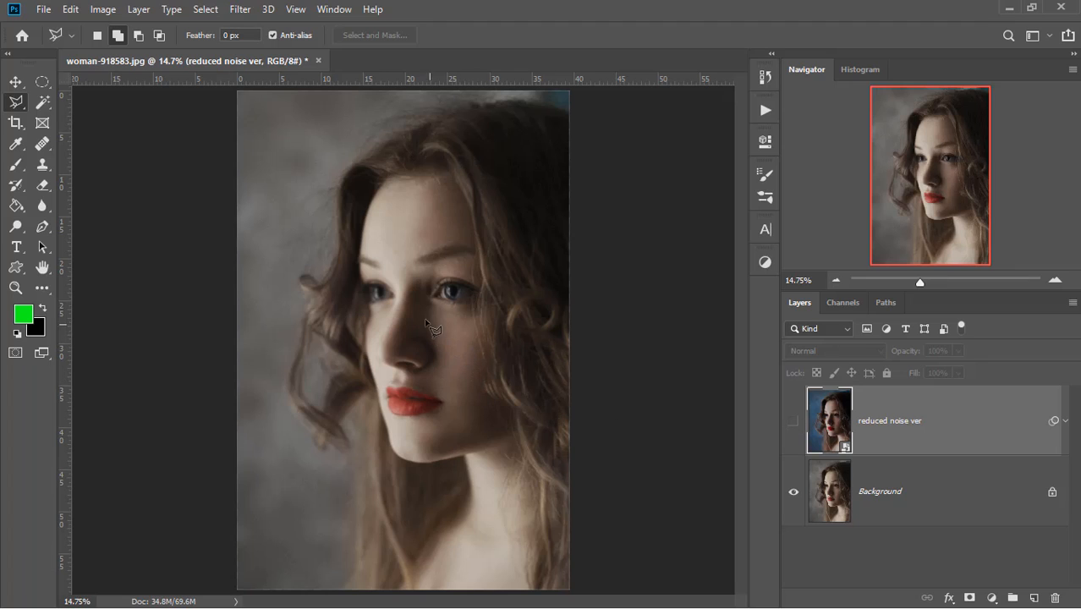
{"action": "scroll", "coordinate": [471, 375], "scroll_direction": "up", "scroll_amount": 2}
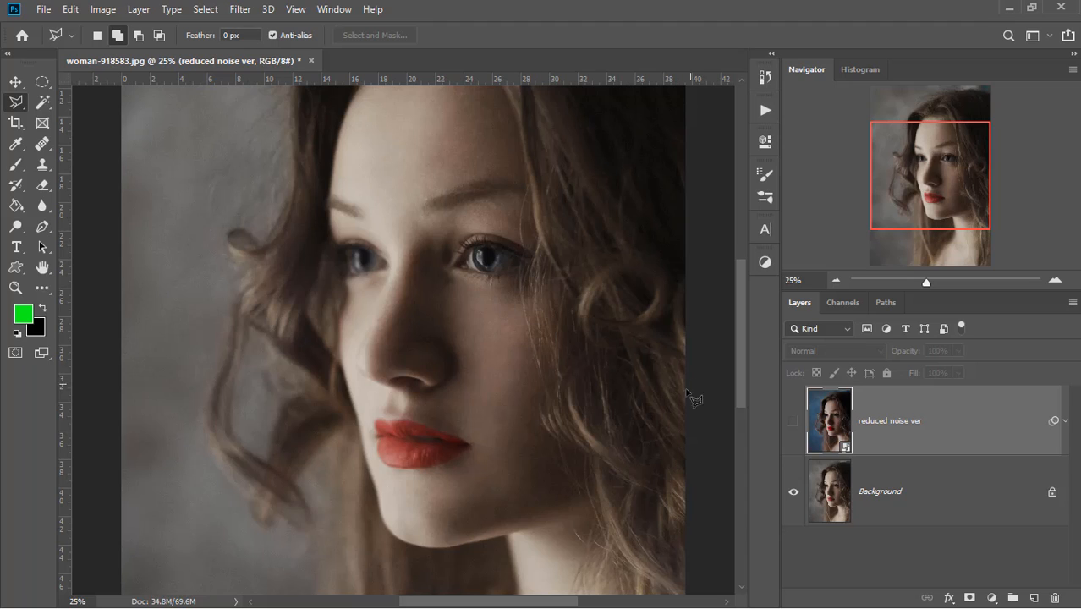
{"action": "left_click", "coordinate": [793, 421]}
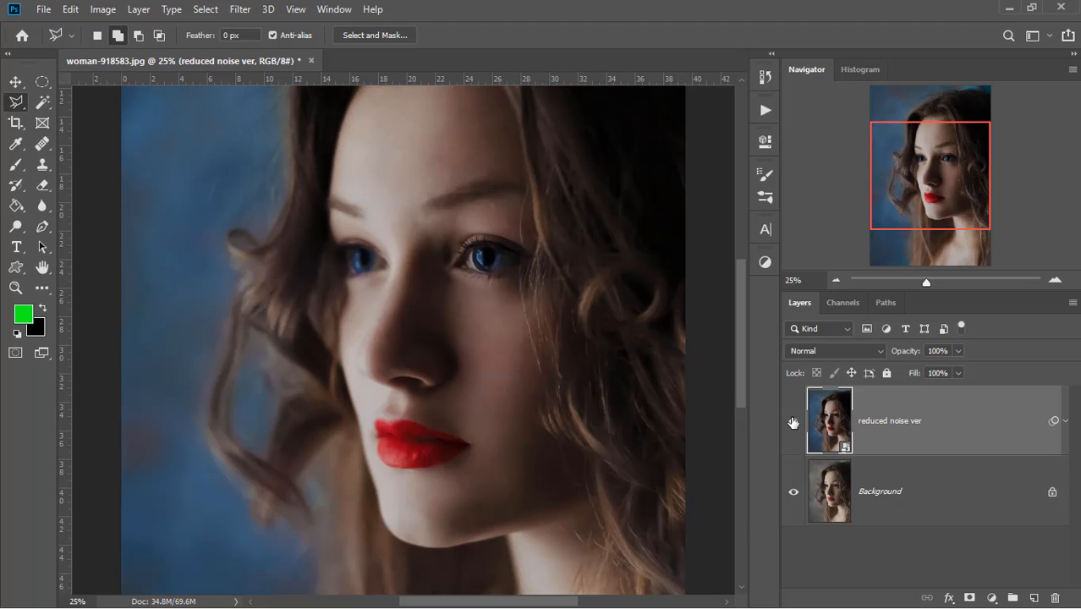
{"action": "left_click", "coordinate": [793, 421]}
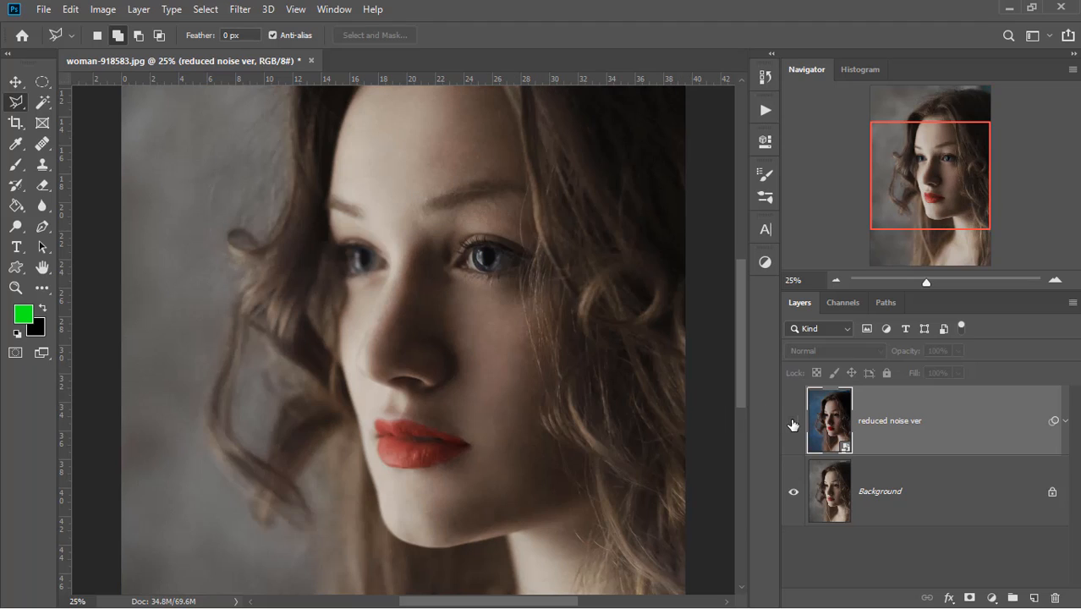
{"action": "left_click", "coordinate": [792, 421]}
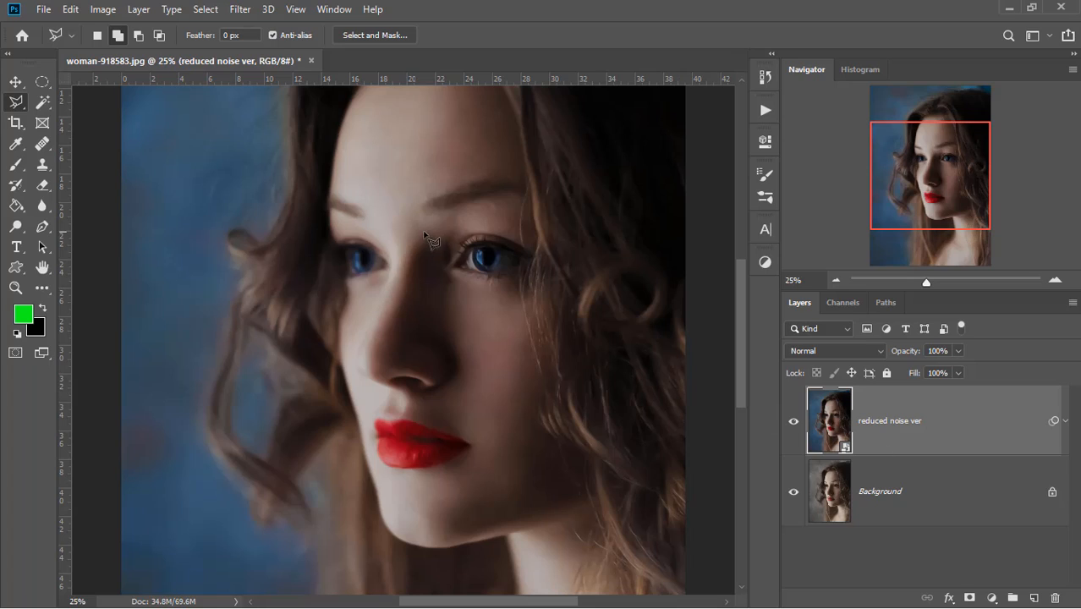
{"action": "scroll", "coordinate": [391, 205], "scroll_direction": "up", "scroll_amount": 1}
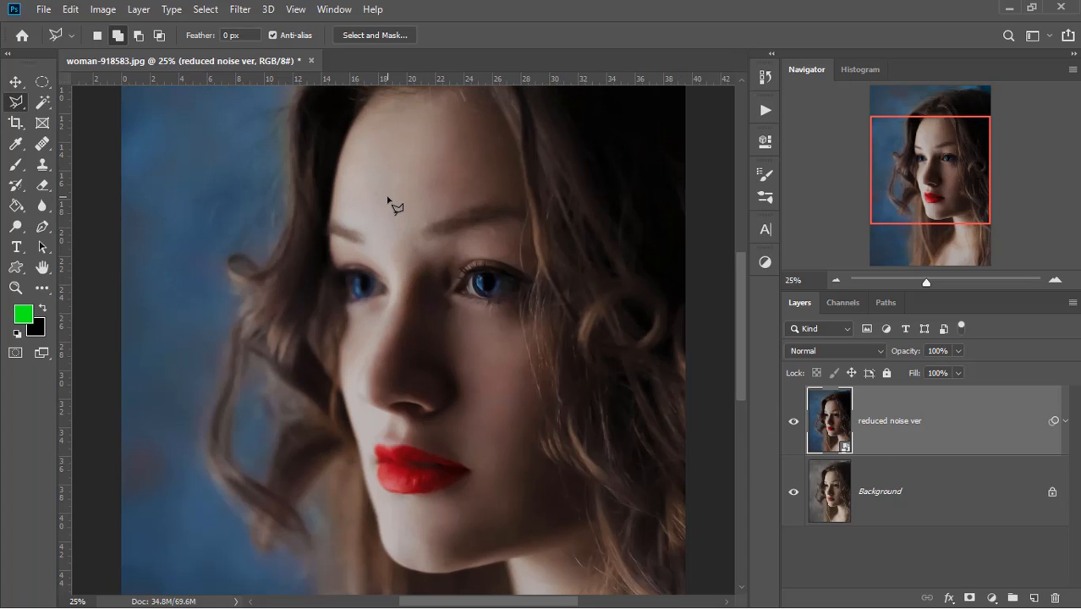